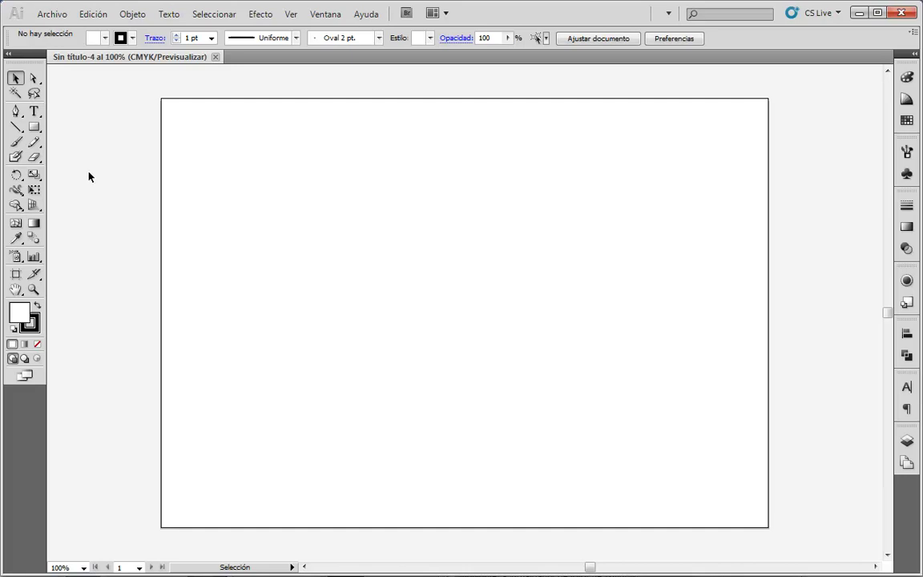
Switch to the Paintbrush tool in the Tools panel
click(16, 142)
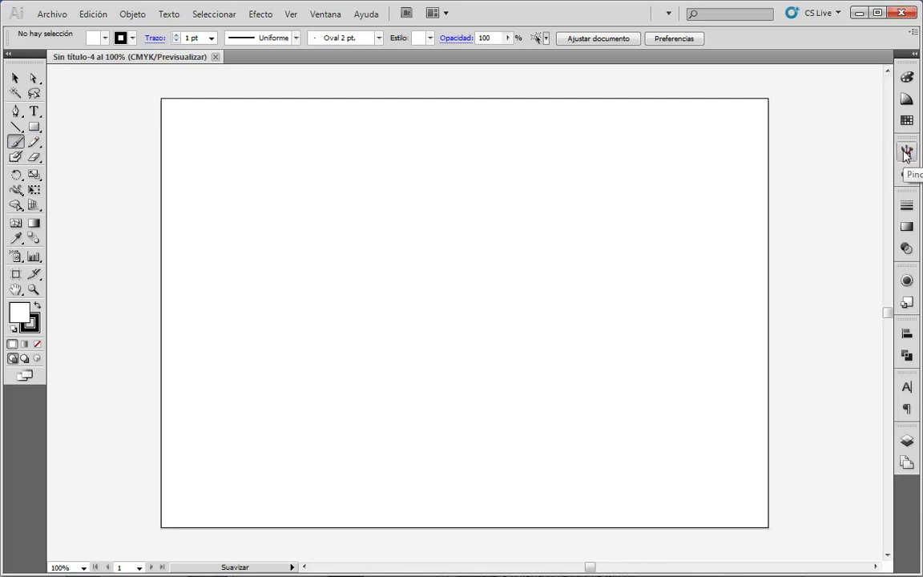
Open the Brushes panel and the 'Paq. vect. pinceles a mano' library, placed at the far left
click(906, 152)
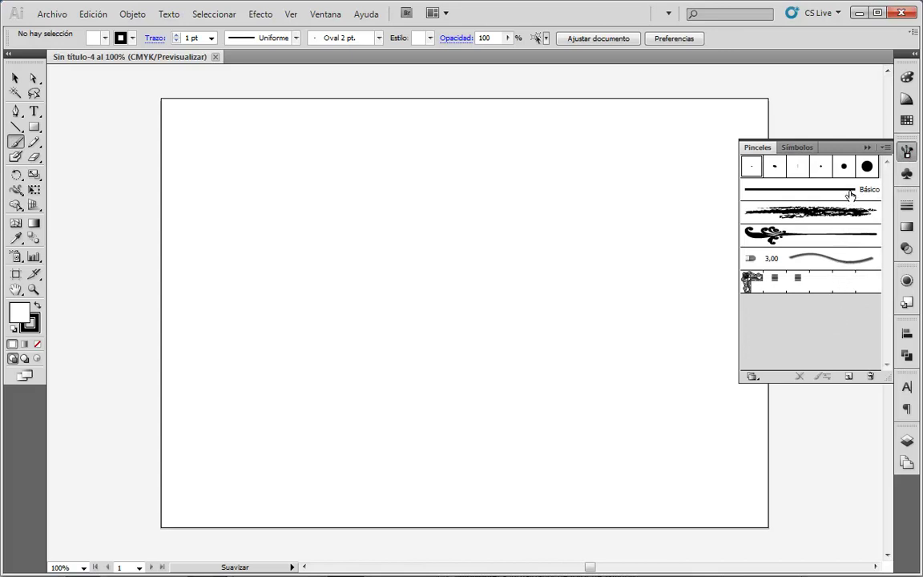
click(752, 377)
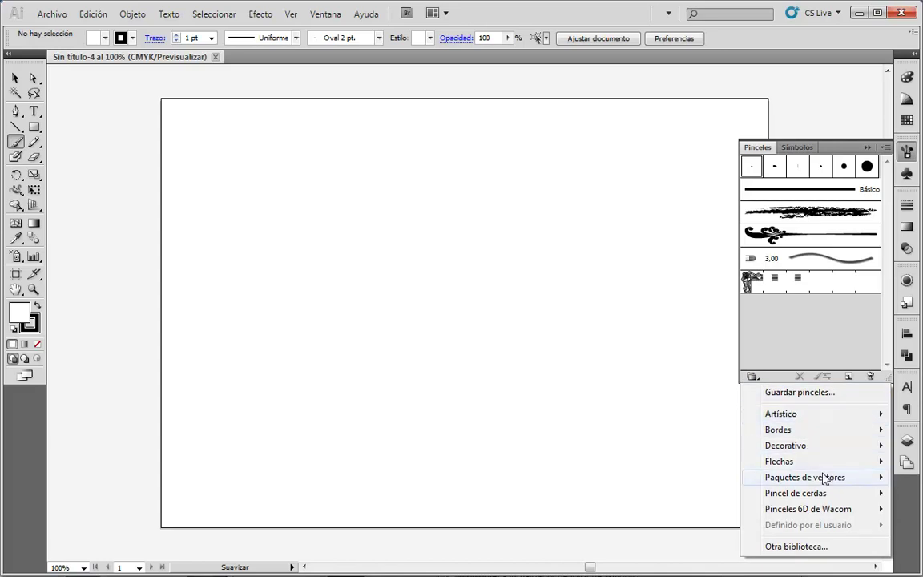
mouse_move(805, 477)
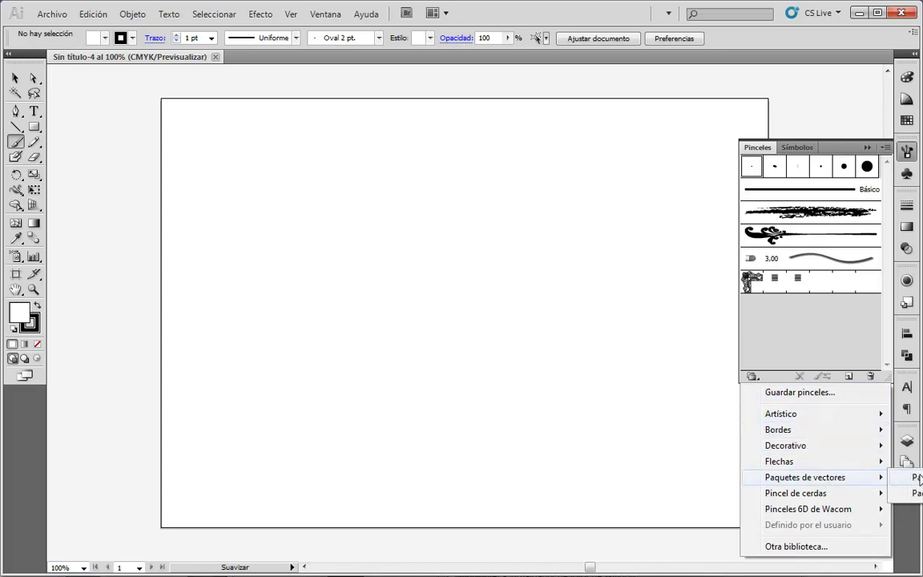
click(917, 478)
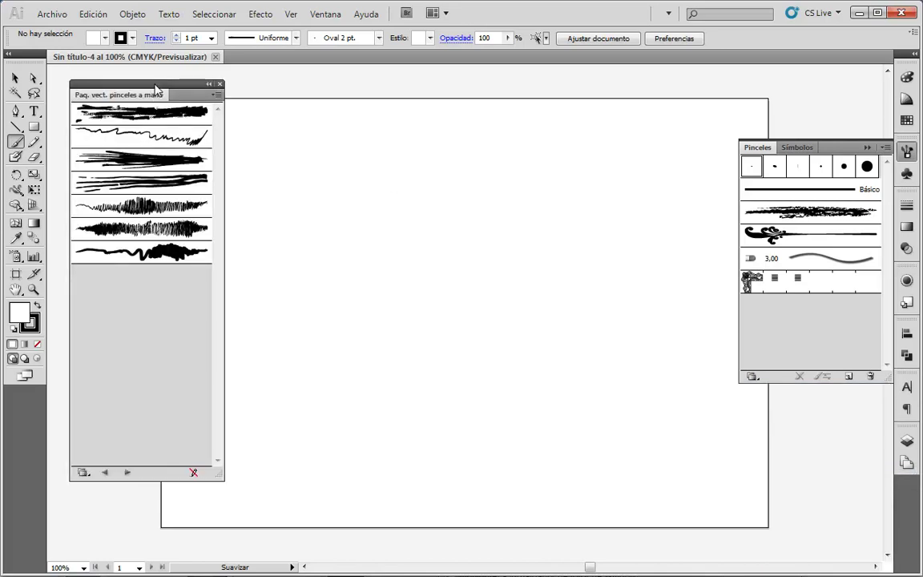
drag(160, 89, 535, 118)
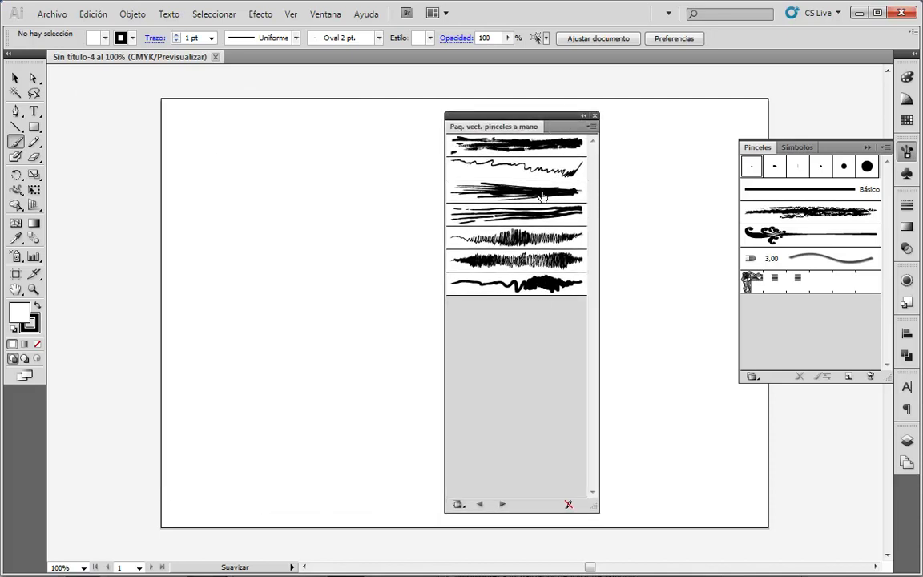
drag(552, 122, 167, 101)
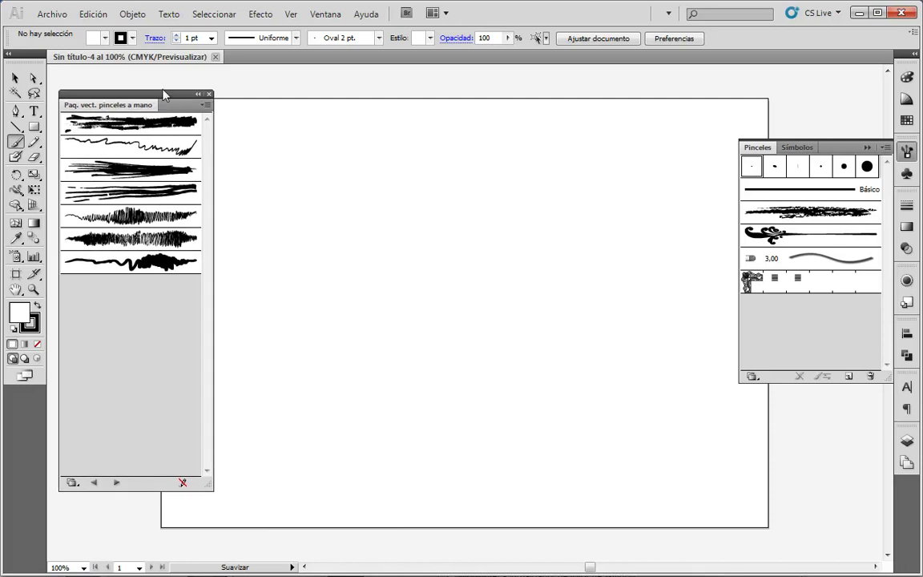
Paint the rough rectangular frame with the second hand-drawn brush and reposition it
click(138, 138)
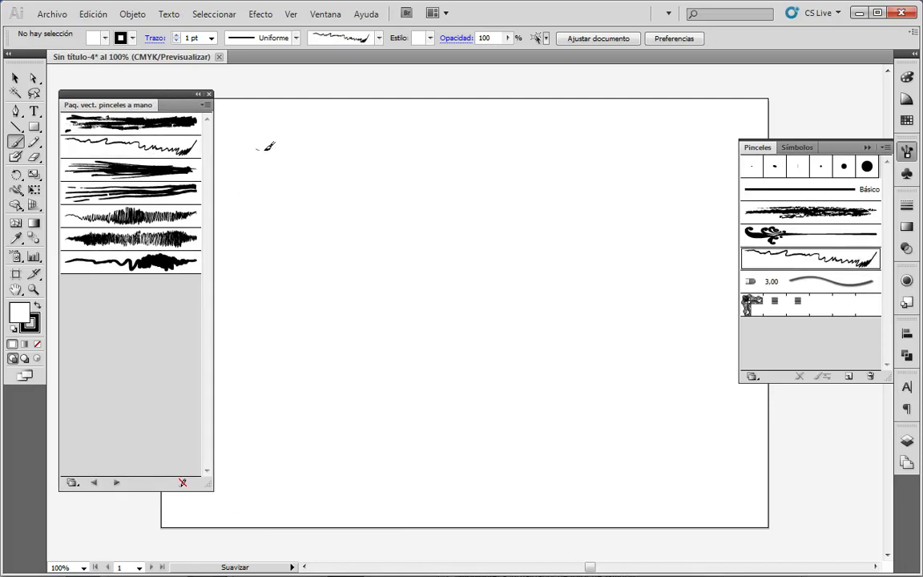
mouse_move(260, 138)
mouse_down()
mouse_move(630, 141)
mouse_move(630, 466)
mouse_move(229, 470)
mouse_up()
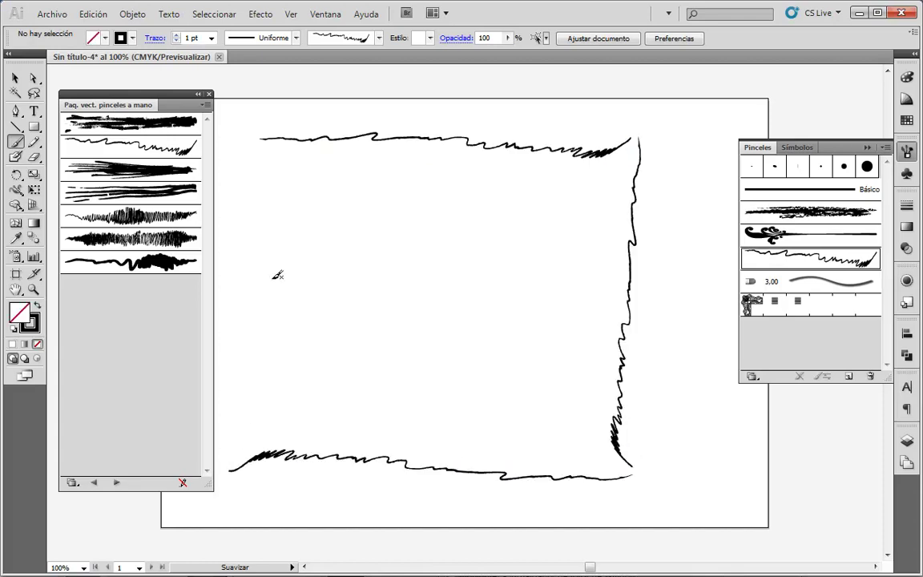
drag(237, 390, 230, 471)
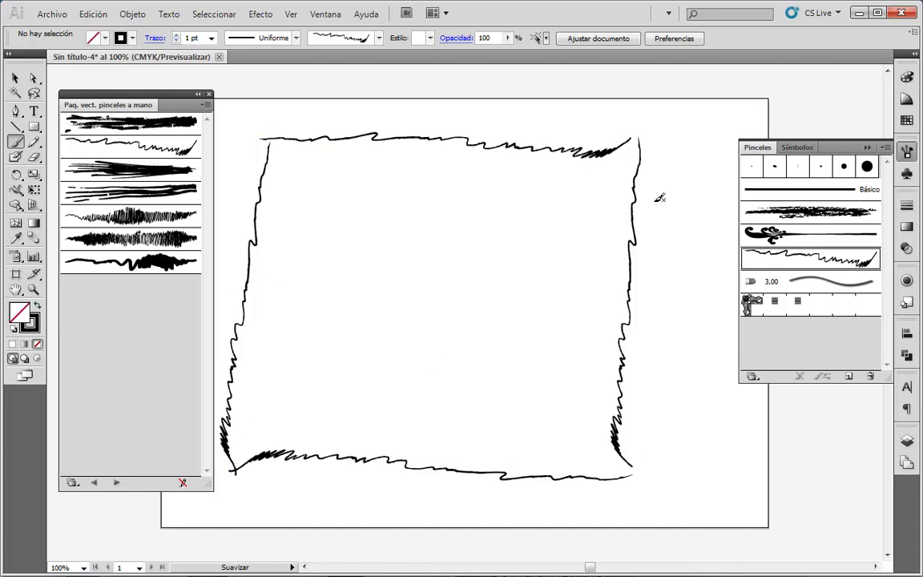
click(15, 78)
mouse_move(213, 120)
mouse_down()
mouse_move(624, 504)
mouse_move(630, 472)
mouse_move(666, 482)
mouse_up()
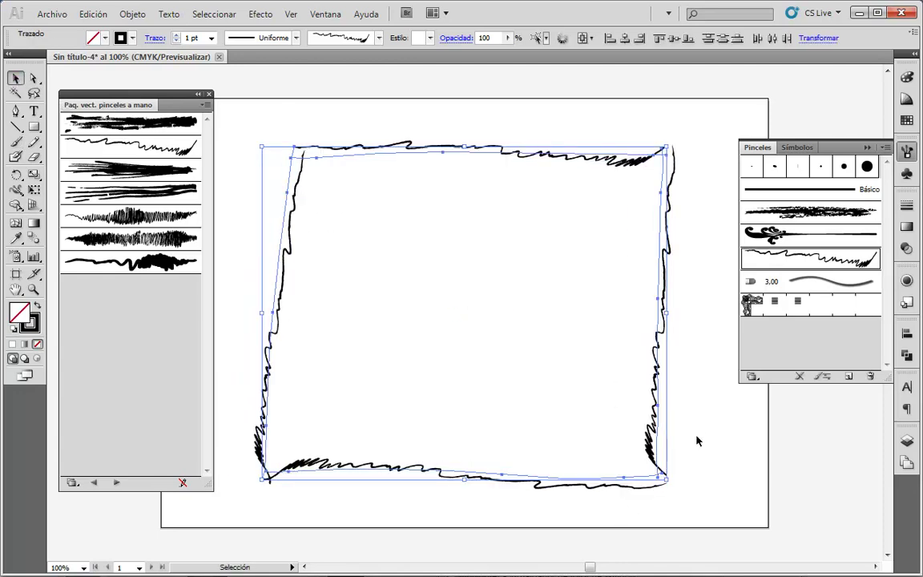
click(696, 439)
Scribble dense strokes across the frame's top-right and bottom-left corners using the scribbly brush
click(133, 213)
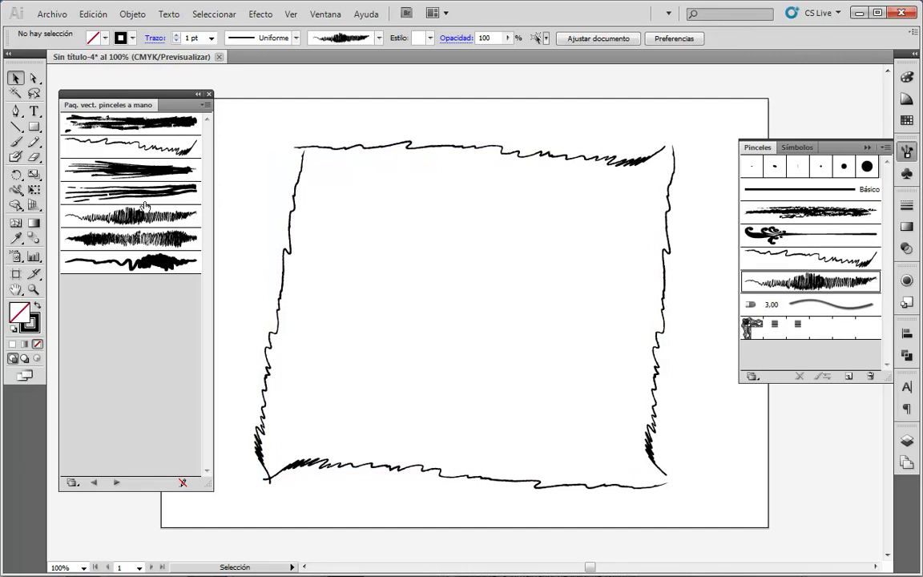
click(16, 141)
drag(570, 126, 716, 246)
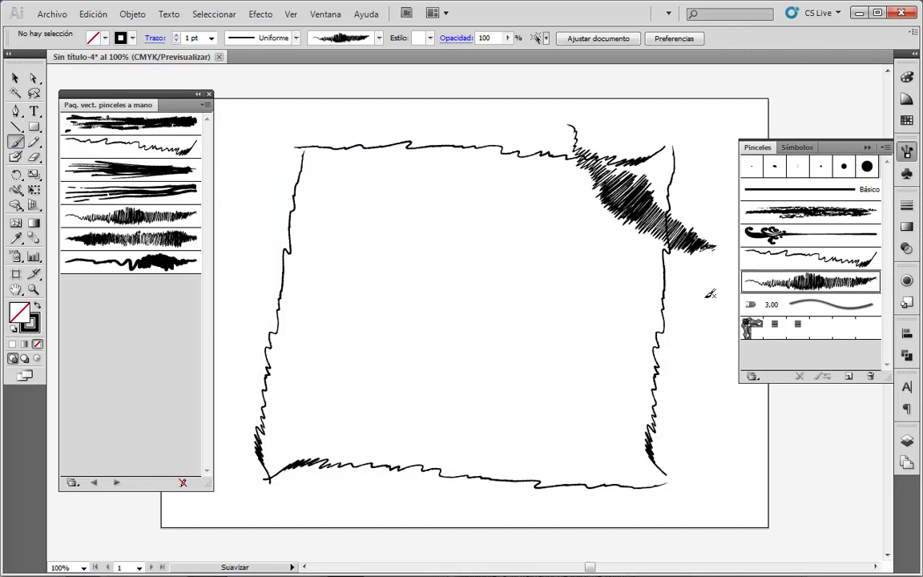
drag(241, 362, 335, 483)
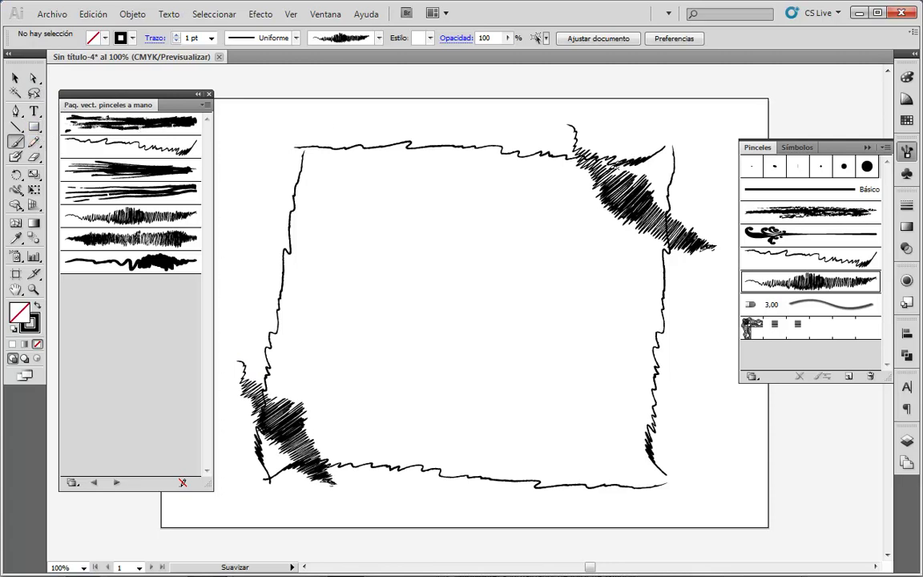
click(208, 94)
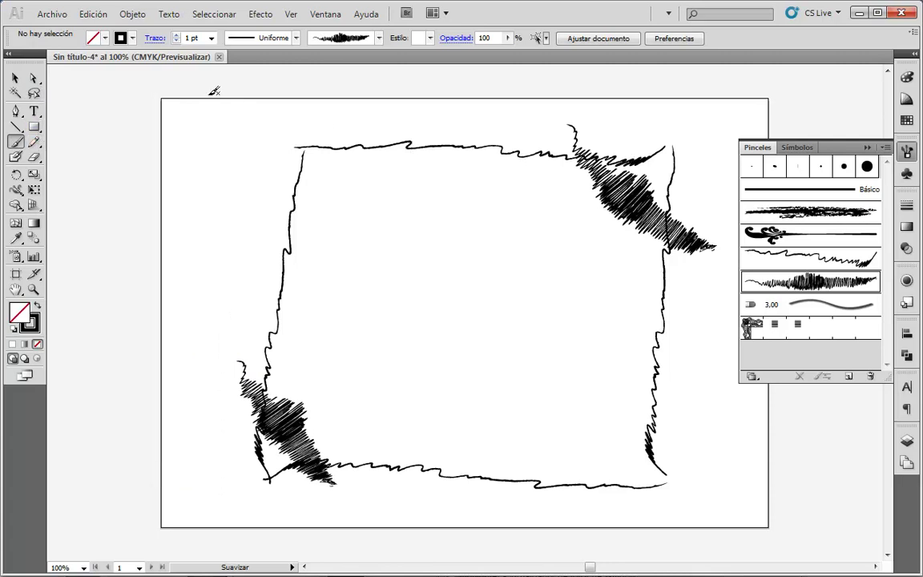
Make Redondo 7 pt the current brush and toggle Outline view on and off
click(842, 167)
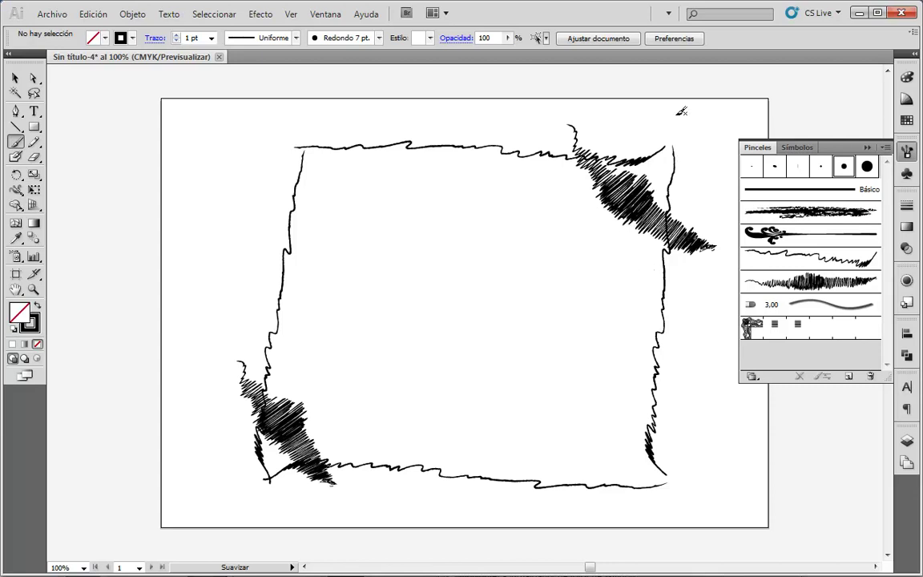
key(ctrl+y)
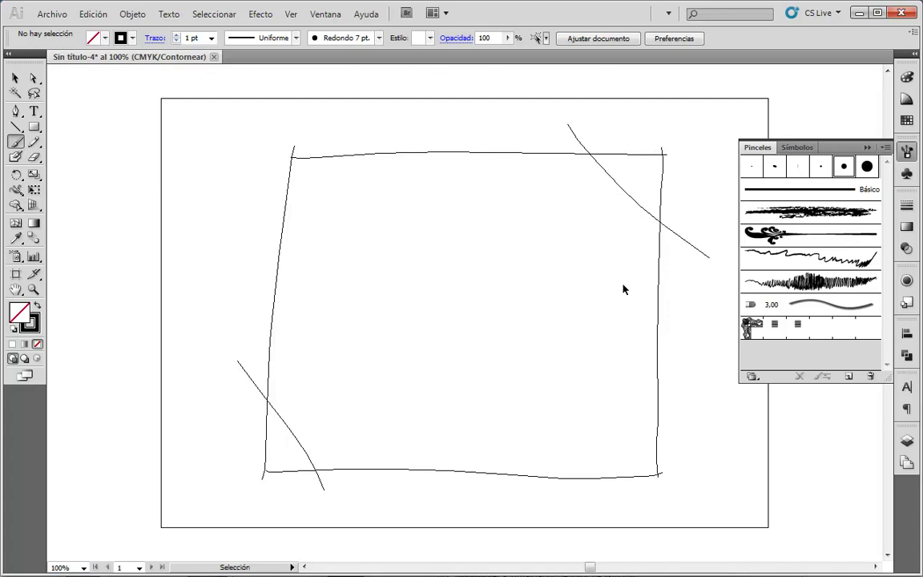
key(ctrl+y)
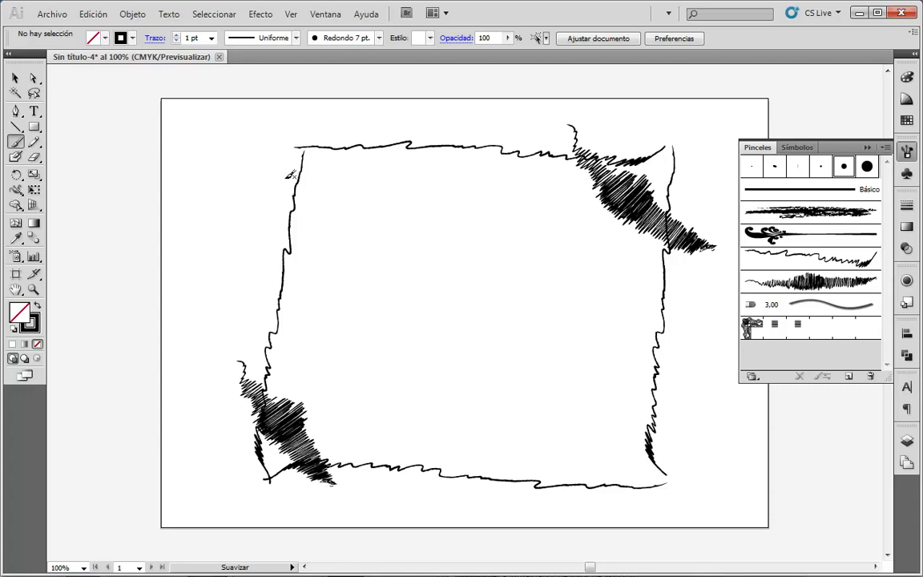
Draw two large side-by-side circles and move them up inside the frame
click(34, 126)
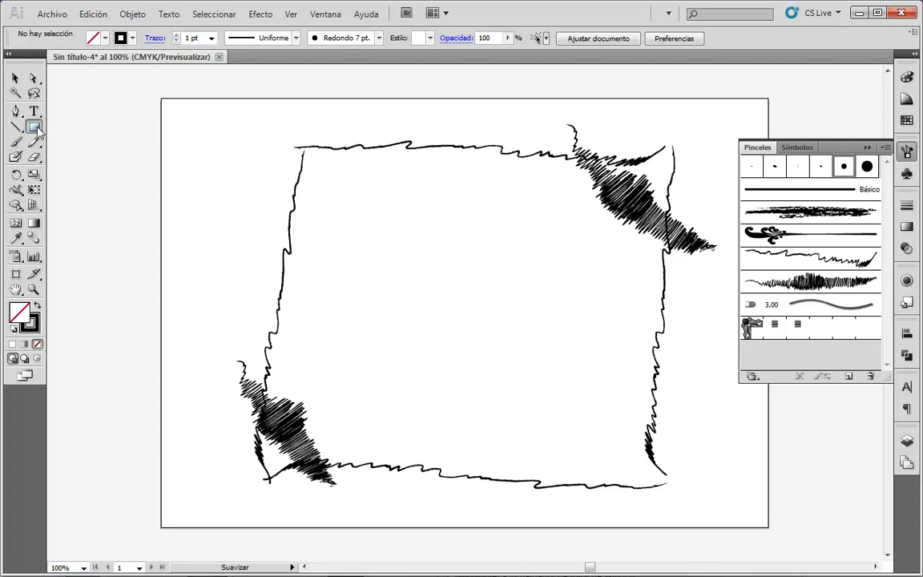
click(88, 160)
drag(390, 269, 430, 315)
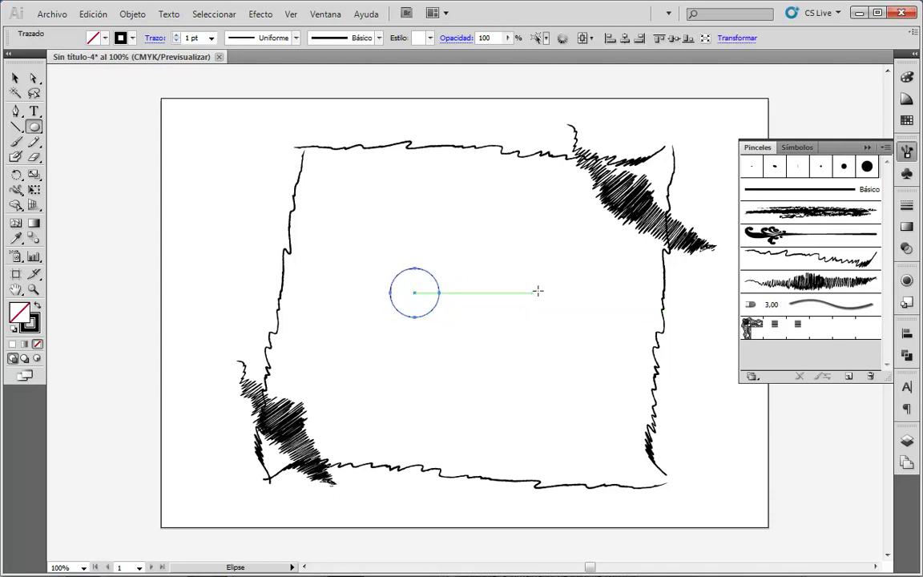
drag(521, 268, 566, 319)
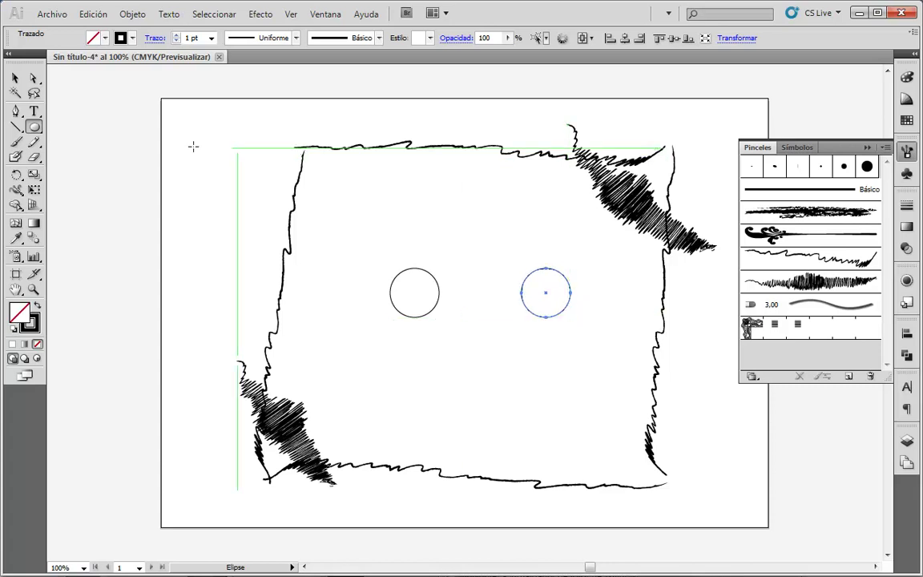
key(v)
mouse_move(334, 212)
mouse_down()
mouse_move(525, 308)
mouse_move(551, 237)
mouse_move(559, 241)
mouse_up()
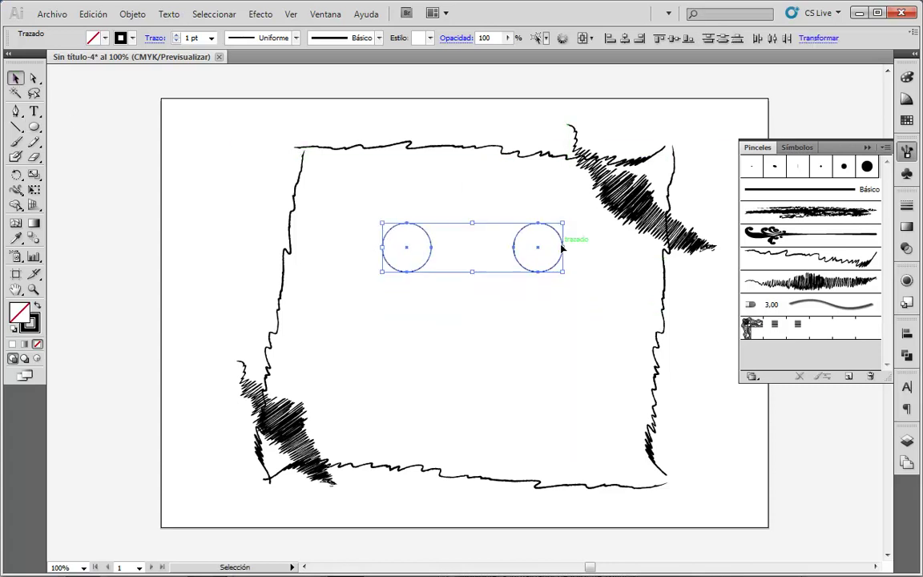
click(168, 149)
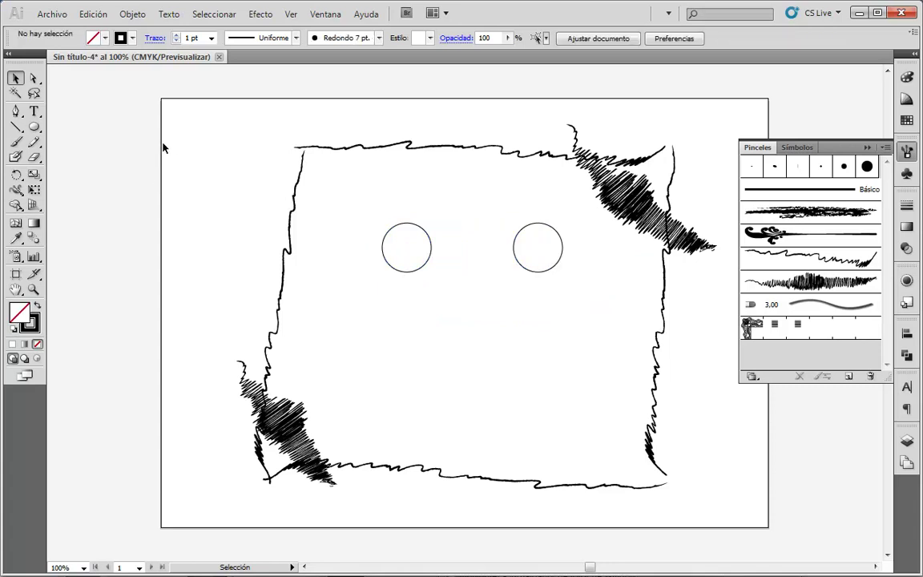
Add two small circles near the large ones and select all four circles
click(34, 126)
drag(442, 251, 458, 268)
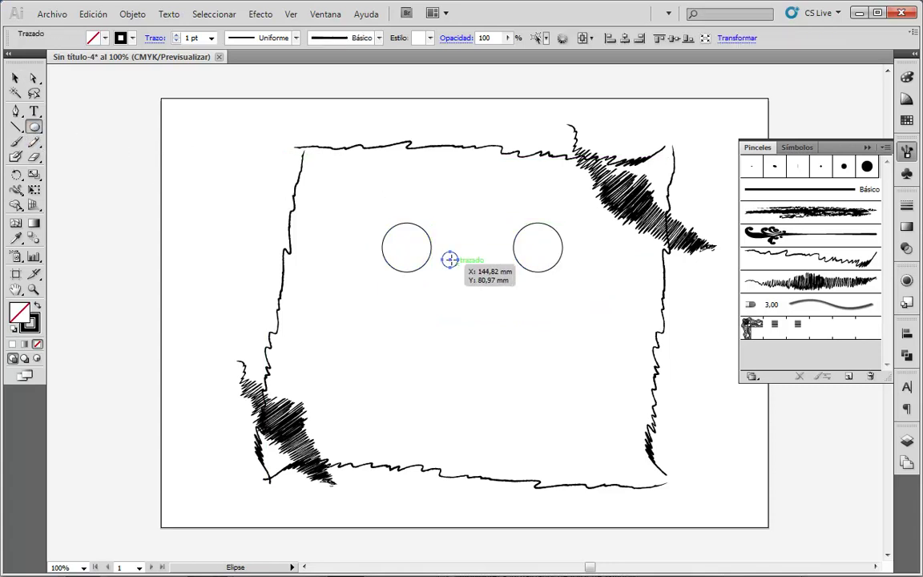
drag(359, 270, 377, 286)
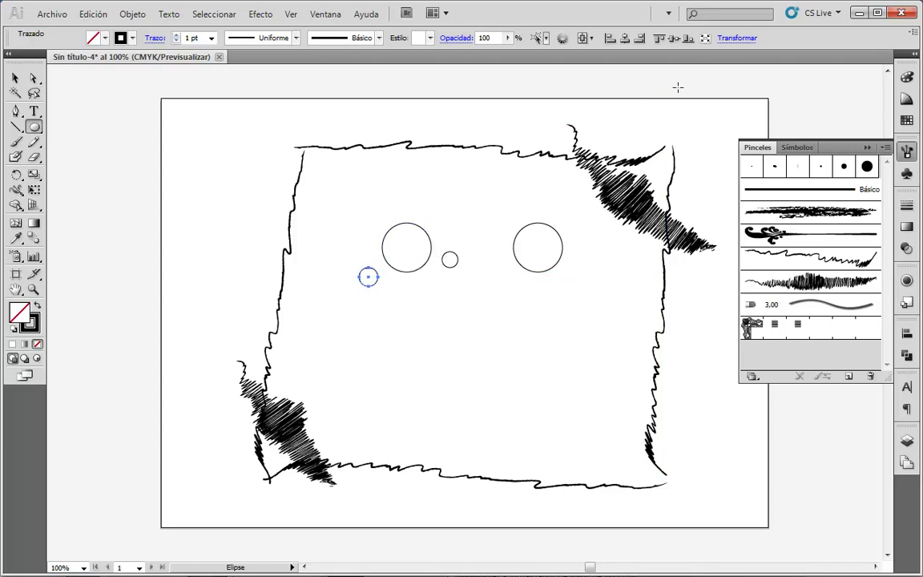
click(15, 78)
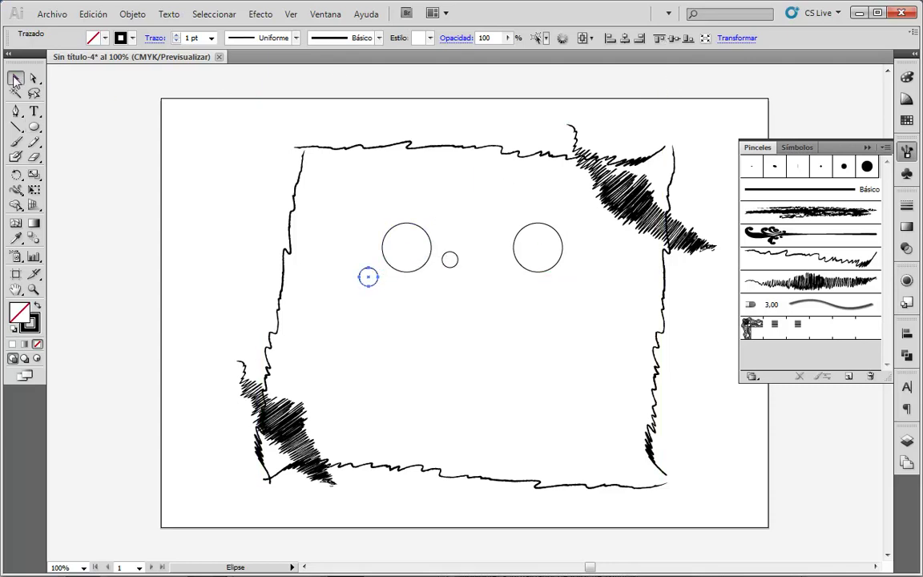
click(241, 144)
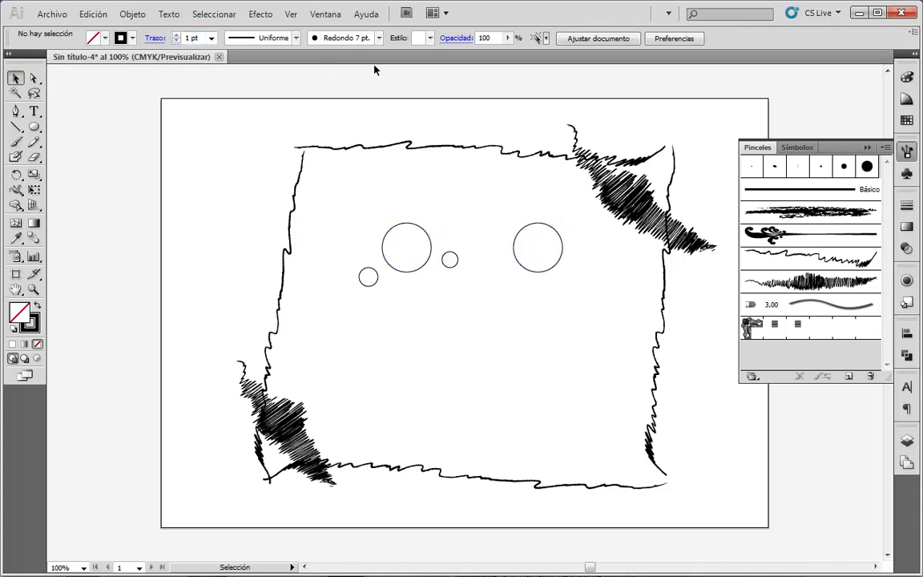
drag(344, 205, 560, 298)
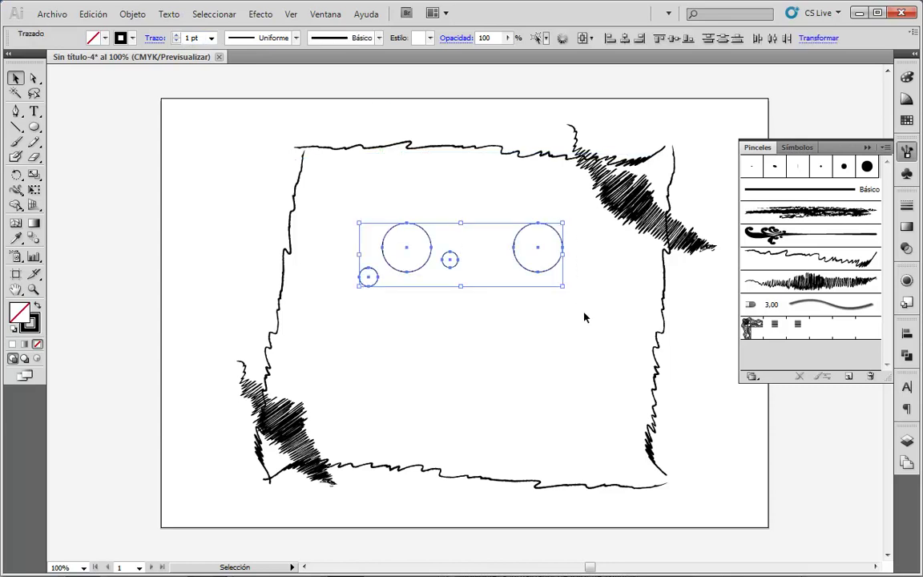
Try sketchy, dense hatch and smooth 3,00 brushes on the selected circles
click(379, 37)
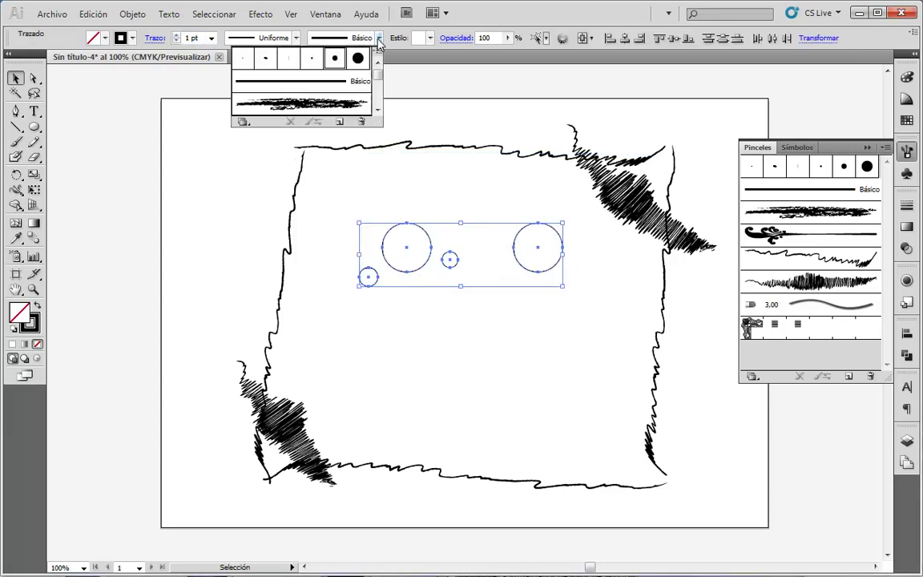
mouse_move(344, 120)
mouse_down()
mouse_move(360, 326)
mouse_move(360, 307)
mouse_up()
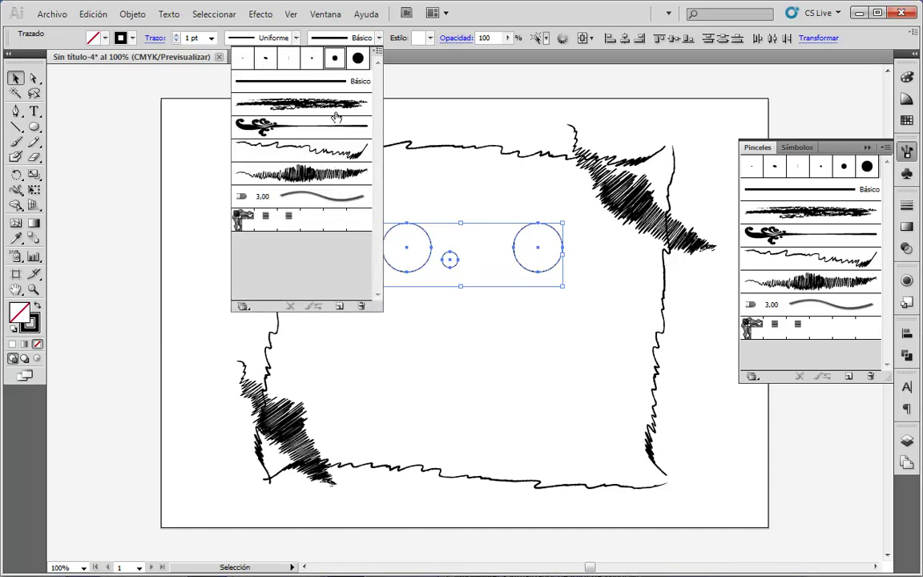
click(340, 153)
click(349, 170)
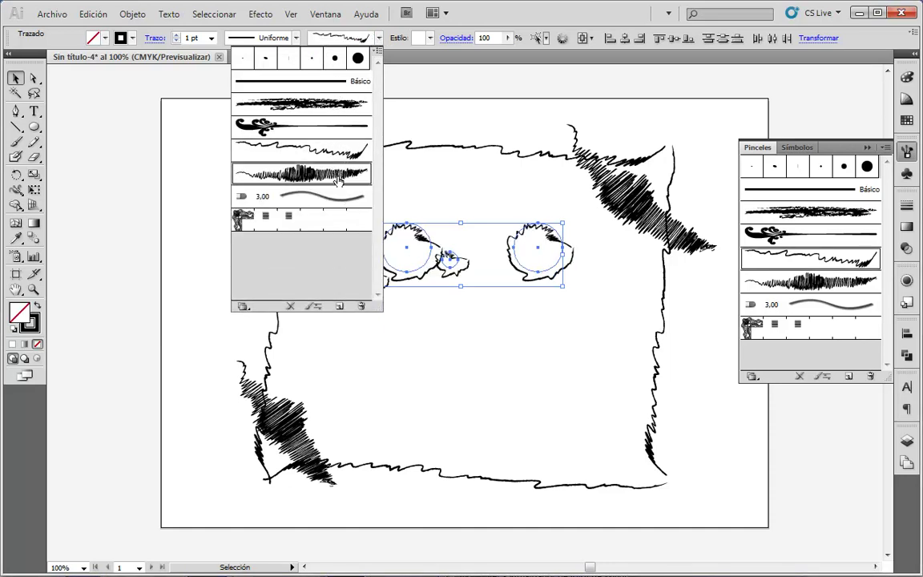
click(309, 194)
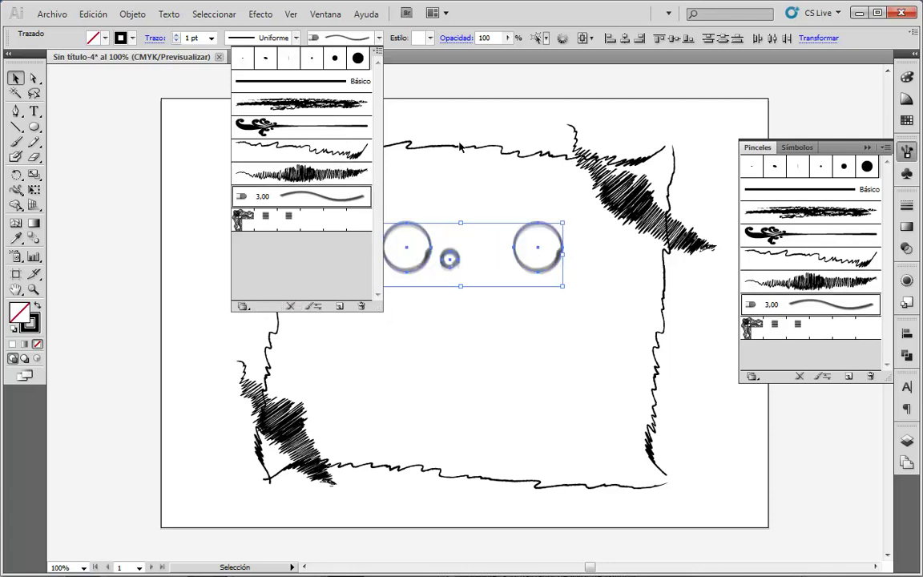
Apply a grey watercolour brush from the Artístico_Color diluido library to the circles
click(244, 307)
mouse_move(272, 344)
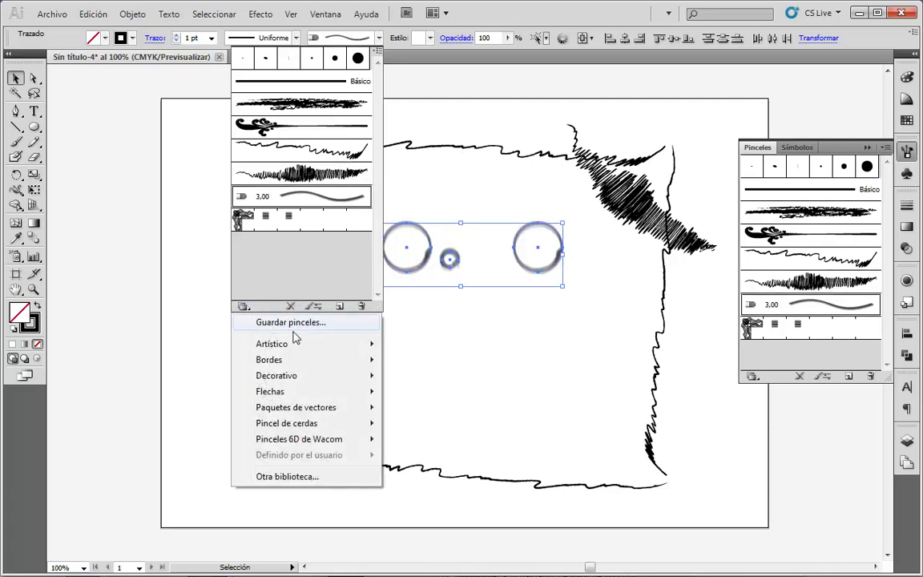
click(444, 343)
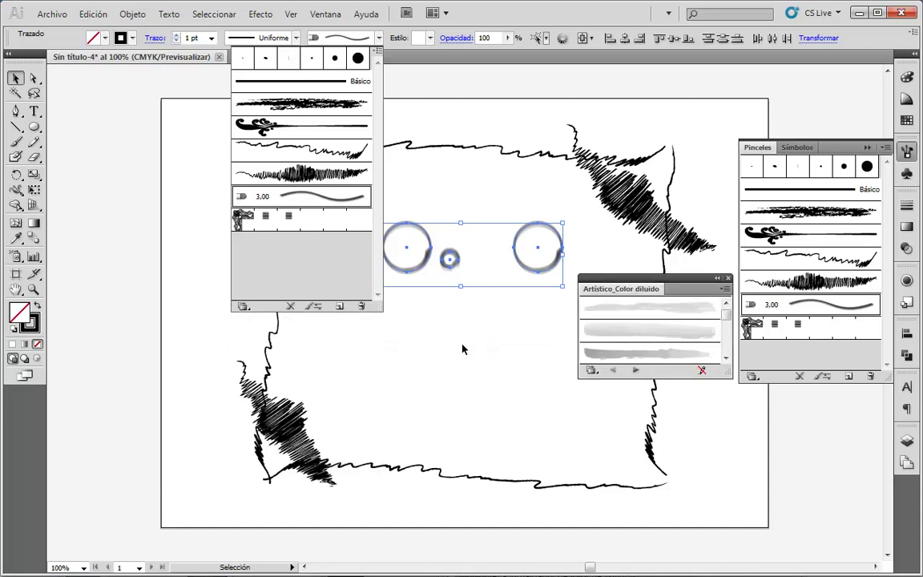
click(686, 329)
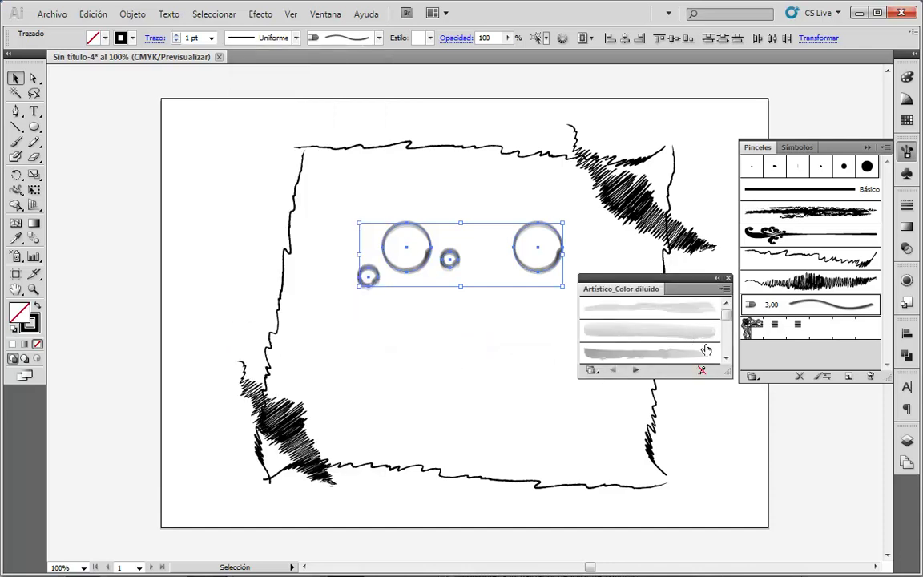
drag(725, 373, 706, 521)
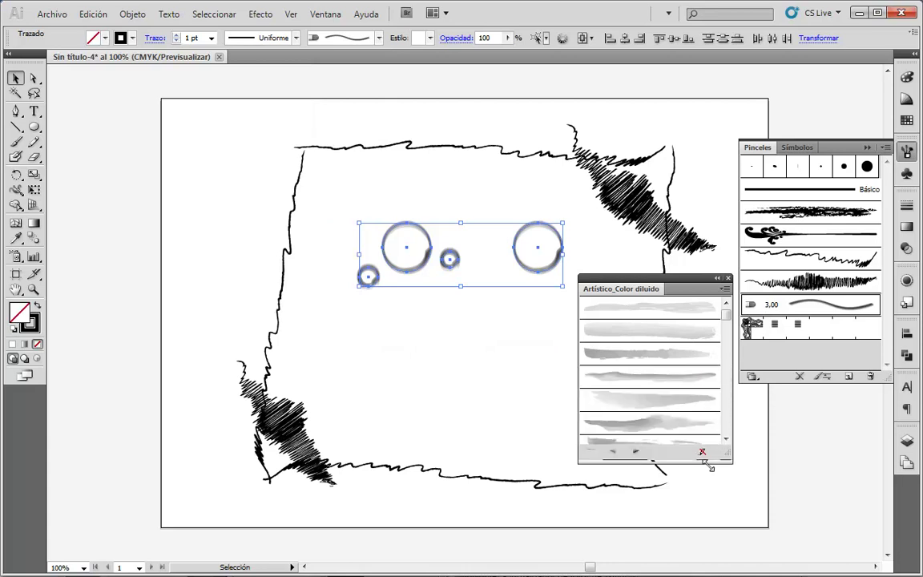
click(696, 431)
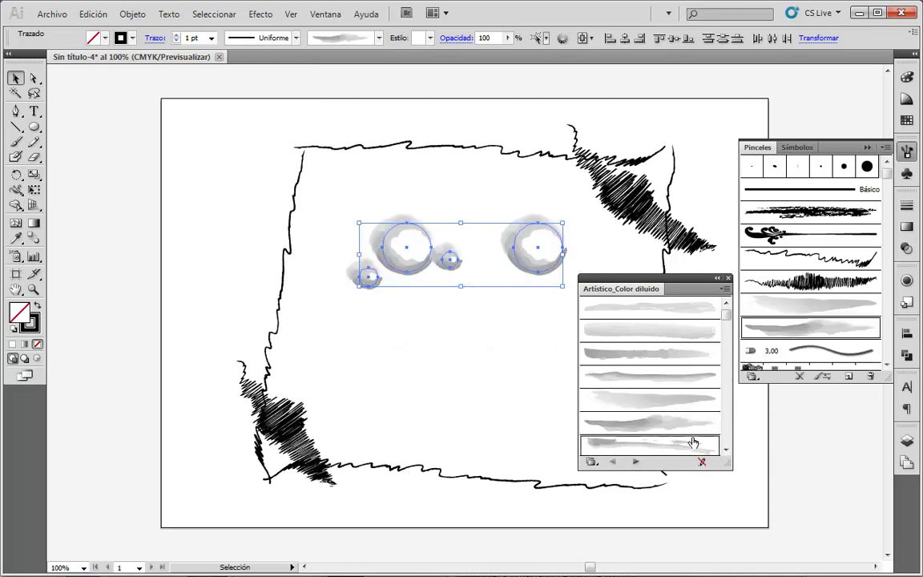
click(694, 438)
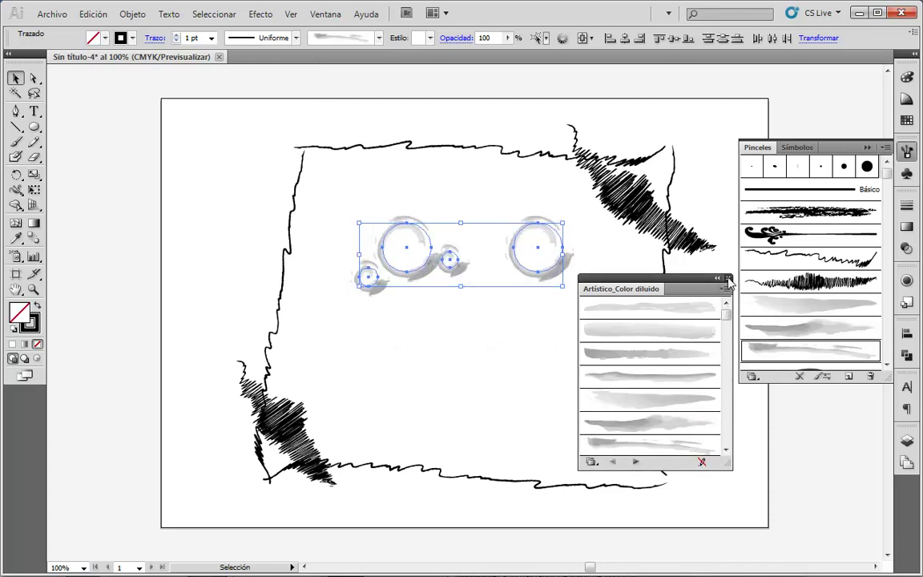
click(728, 279)
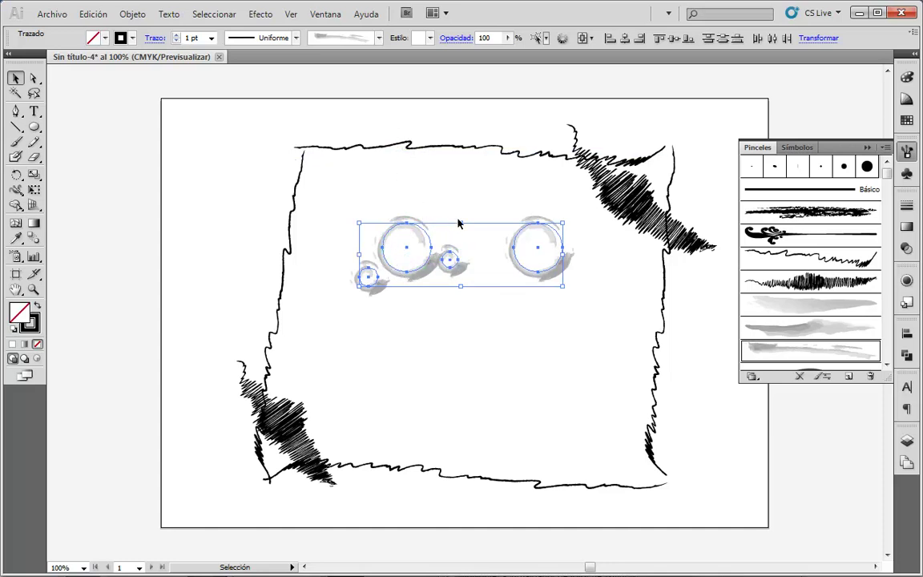
Stroke the circles with Redondo 7 pt at 1 pt weight, after trying 15 pt and 2 pt
click(843, 169)
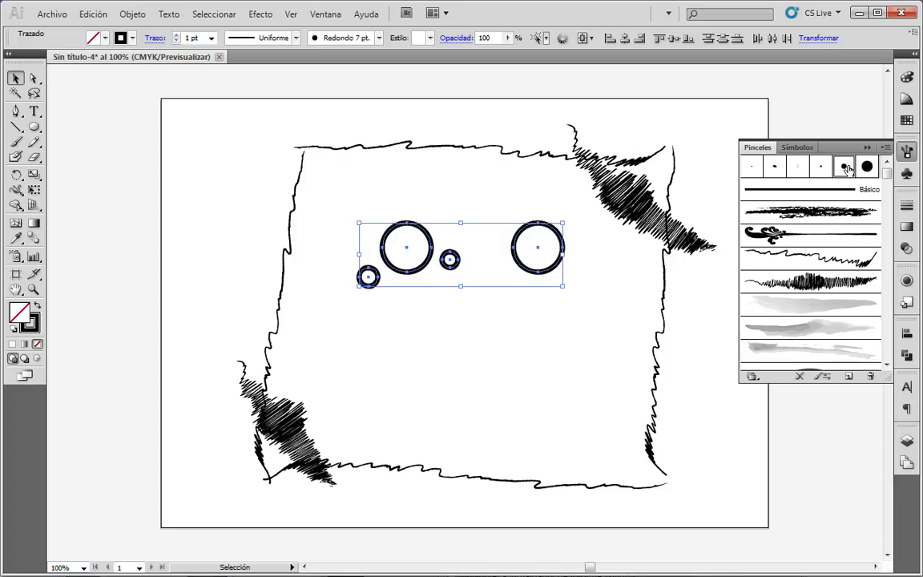
click(859, 172)
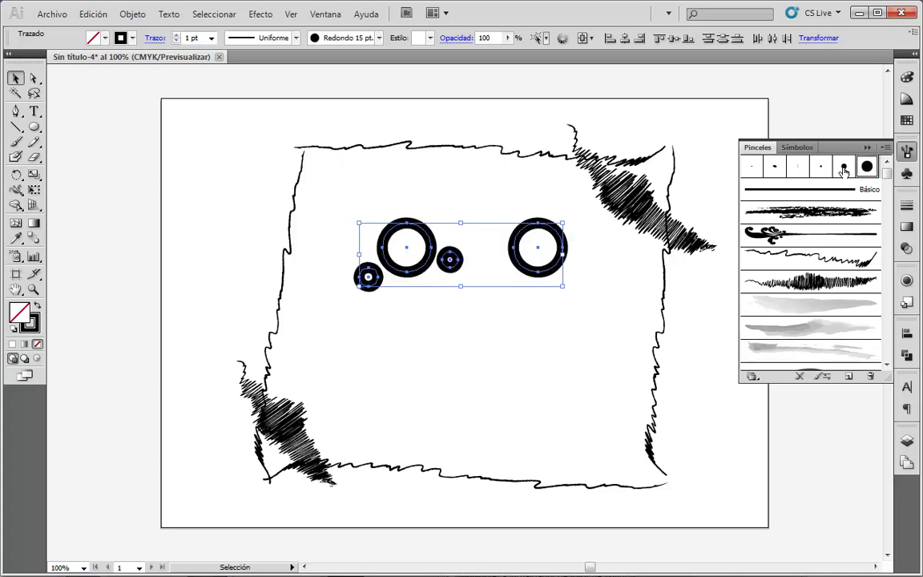
click(843, 168)
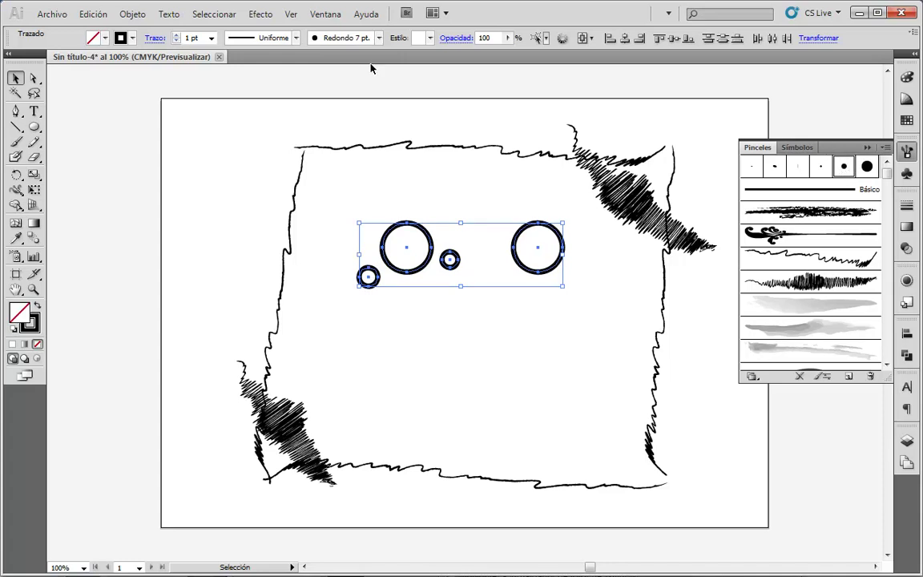
click(176, 36)
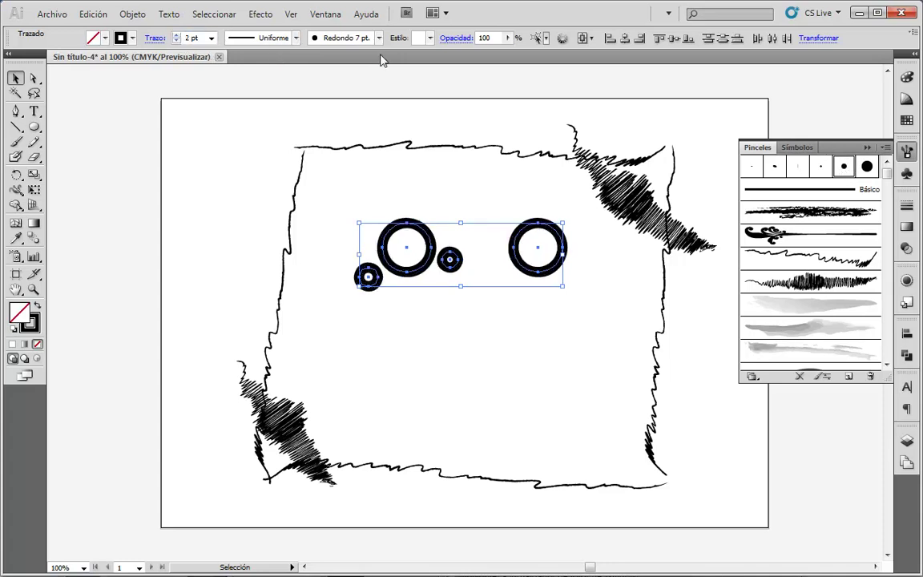
click(177, 42)
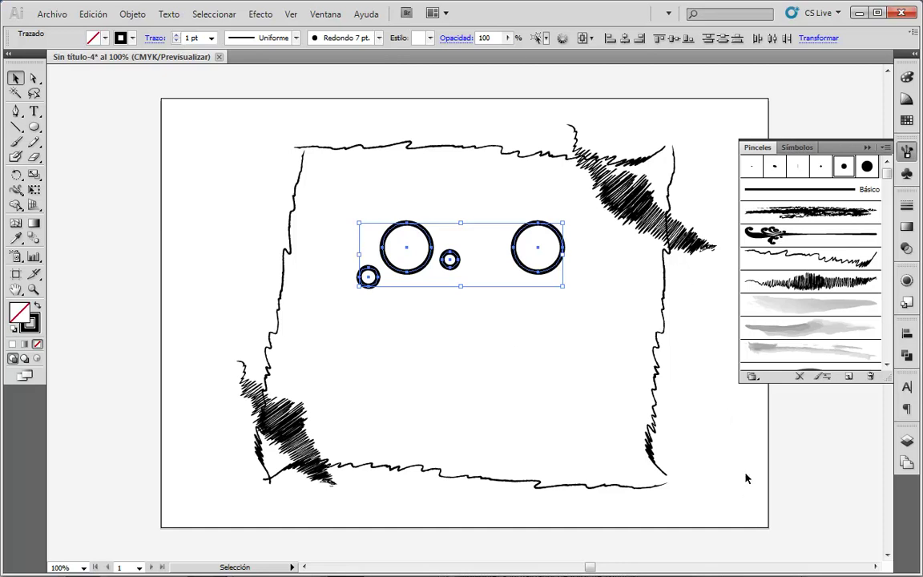
Reselect the Redondo 7 pt brush, activate the Paintbrush, and deselect everything
click(845, 169)
key(b)
key(ctrl+shift+a)
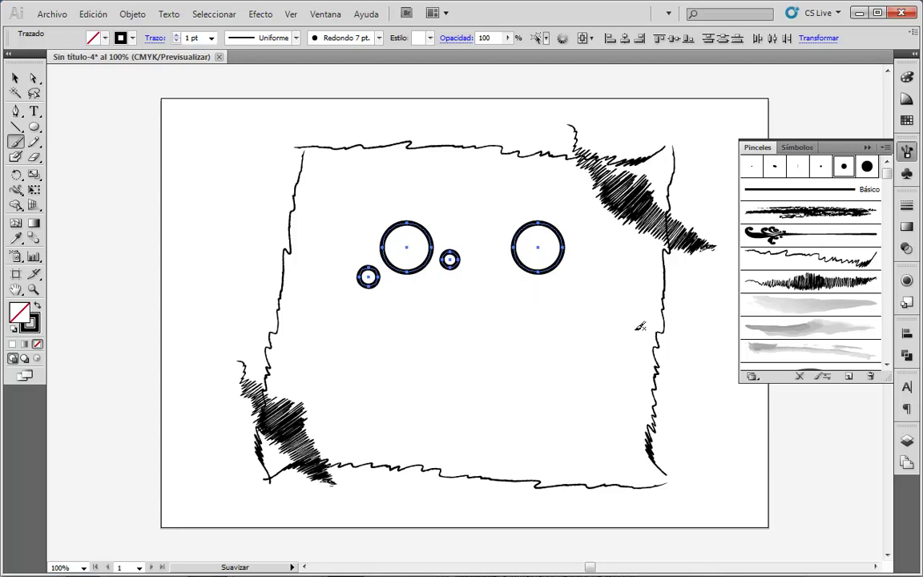
Join the left circle to a small circle and draw a triangular dress under the right circle
ctrl+click(581, 286)
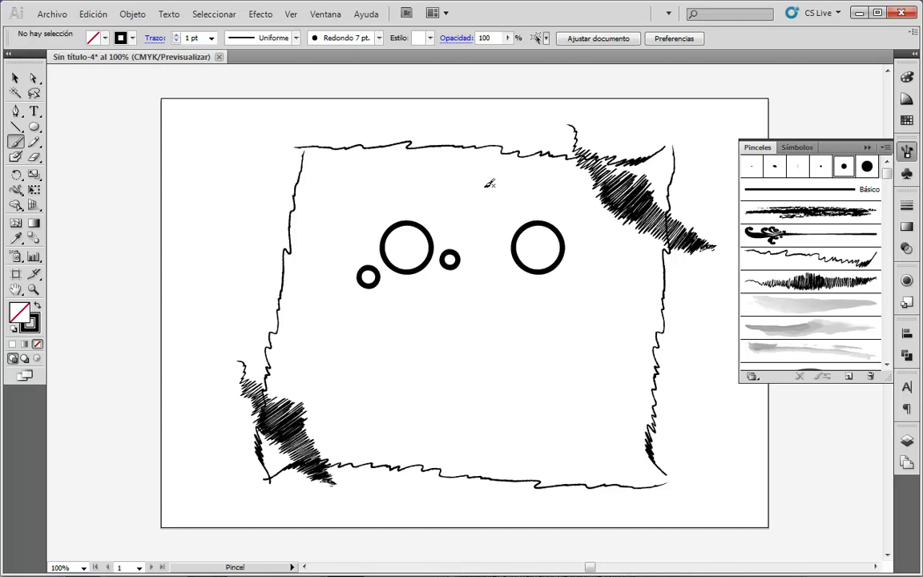
drag(428, 252, 445, 260)
drag(401, 272, 426, 270)
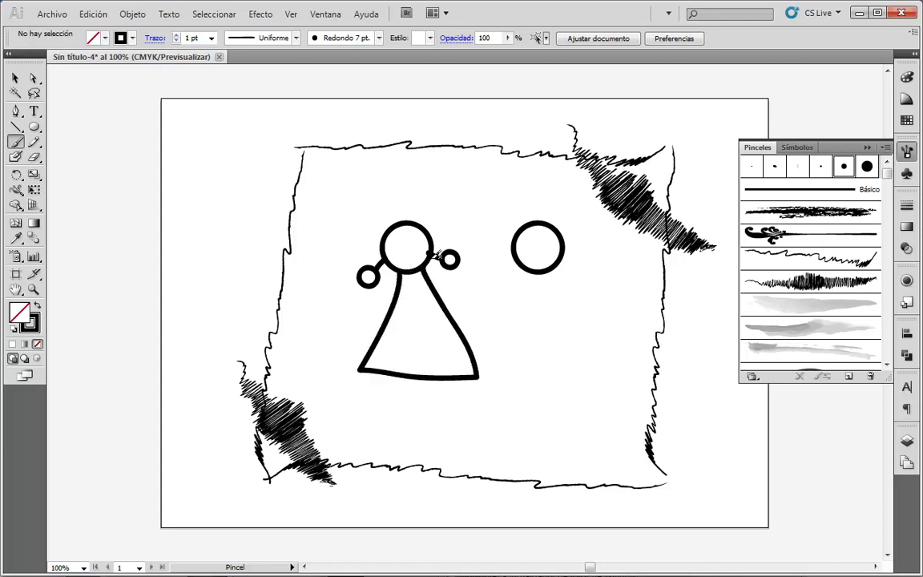
key(ctrl+z)
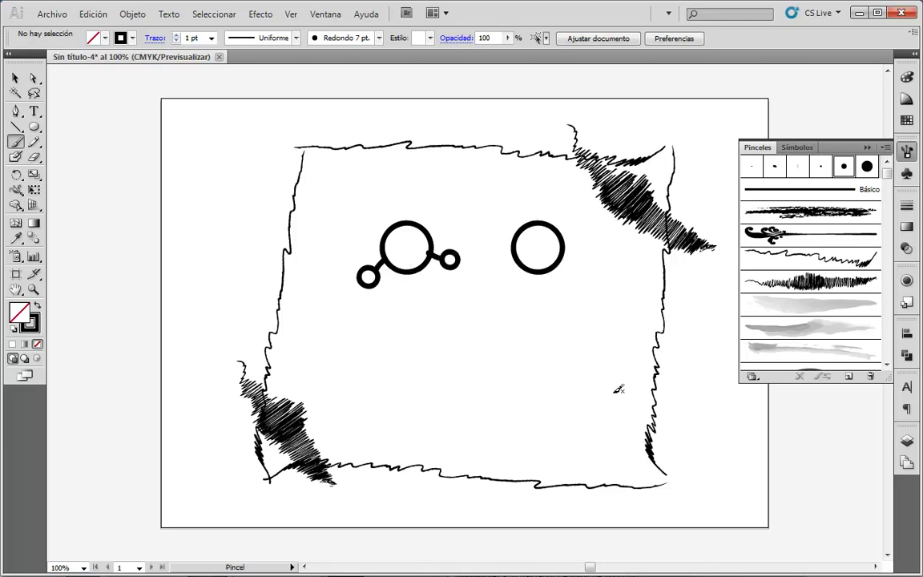
mouse_move(529, 268)
mouse_down()
mouse_move(583, 300)
mouse_move(562, 265)
mouse_move(604, 271)
mouse_up()
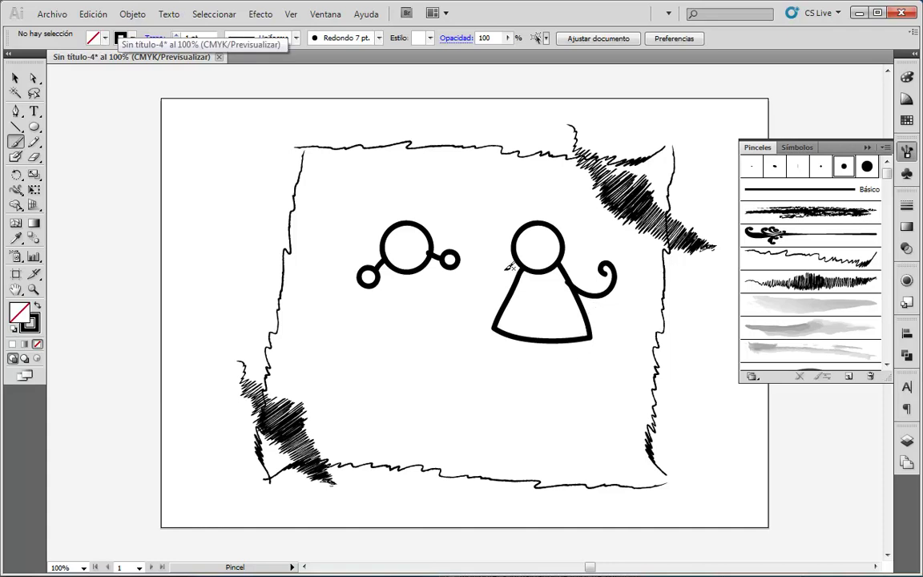
Set the fill colour to red and adjust the Paintbrush fill-new-strokes option
click(94, 36)
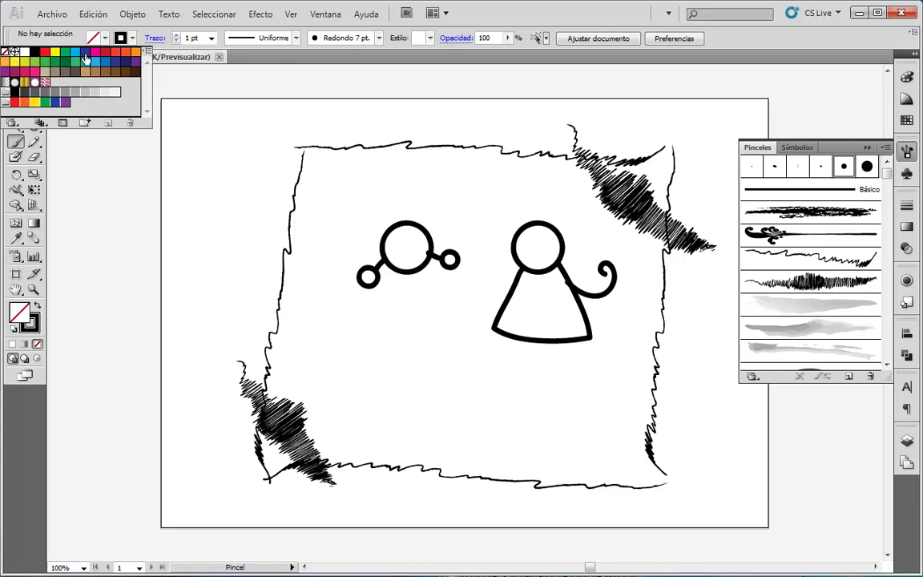
click(105, 51)
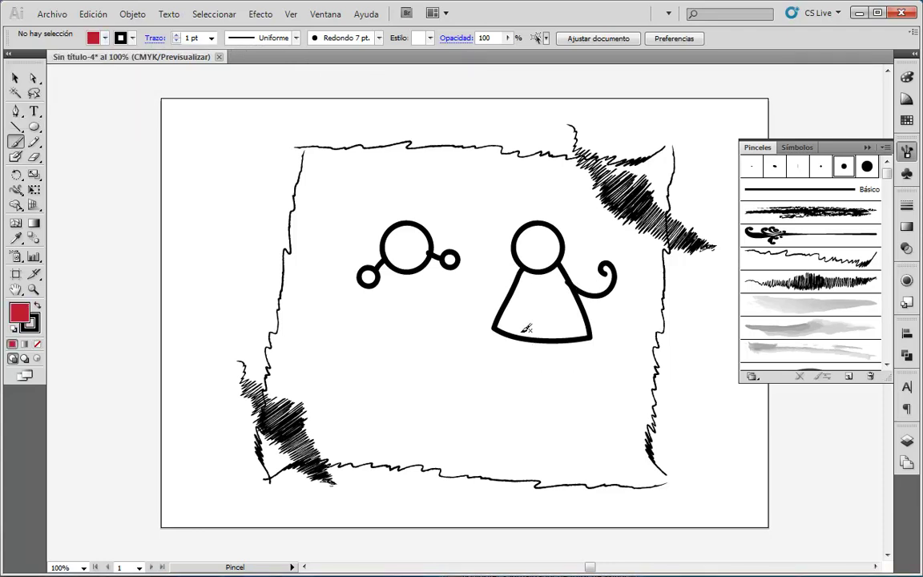
double_click(16, 142)
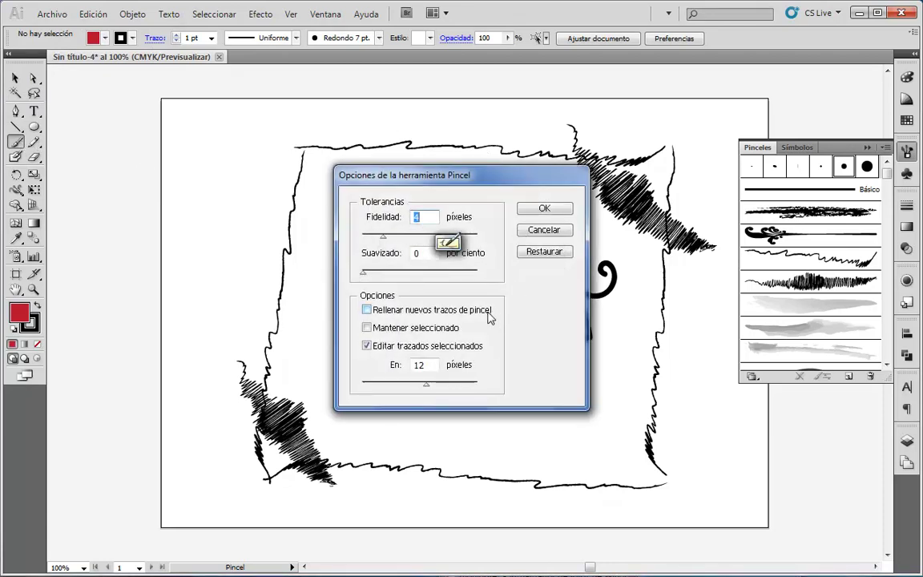
click(367, 309)
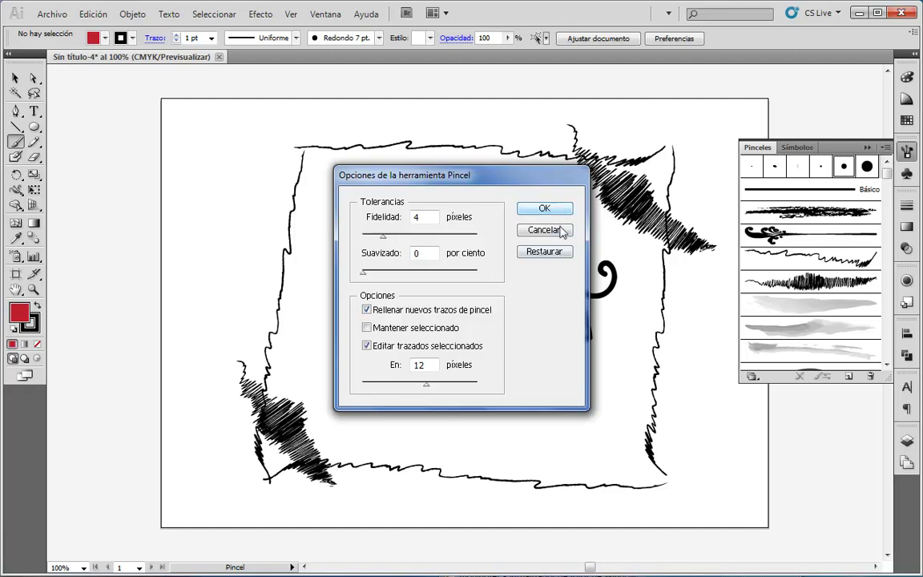
click(367, 310)
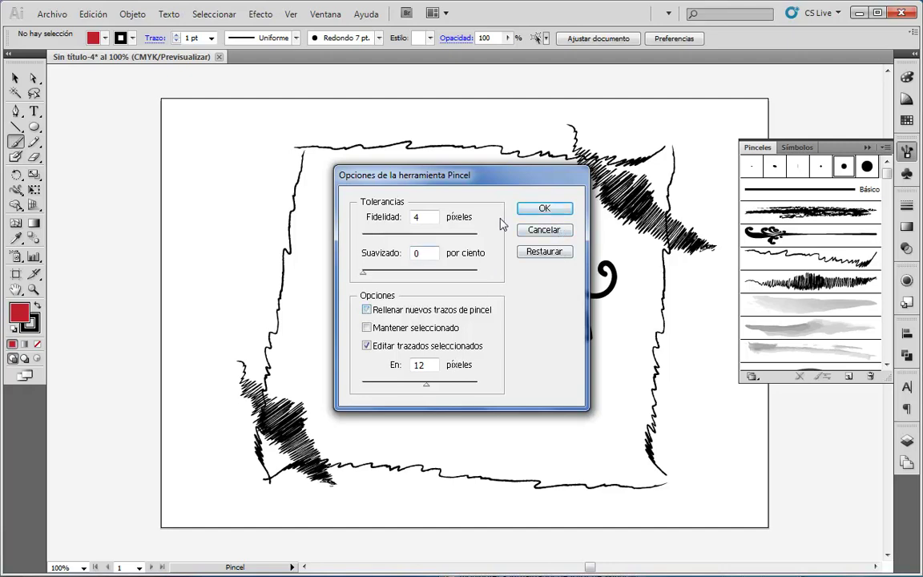
click(545, 209)
Draw a trial U shape, fill it red, then delete it
drag(496, 380, 549, 383)
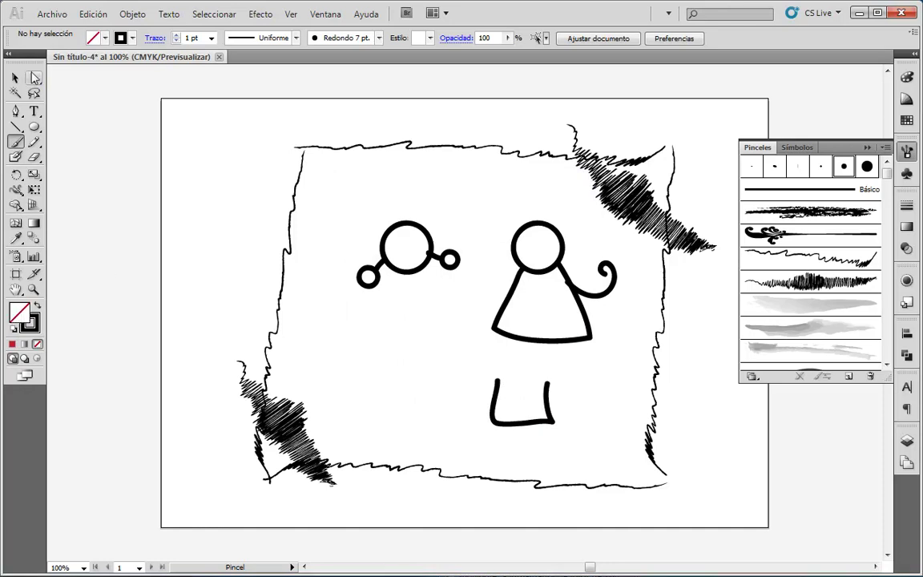
click(16, 77)
click(539, 423)
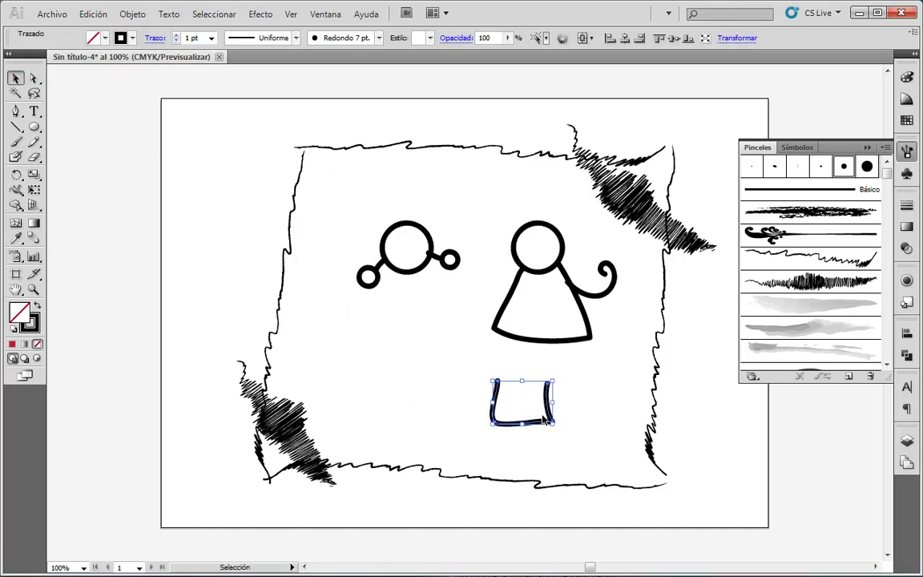
click(104, 38)
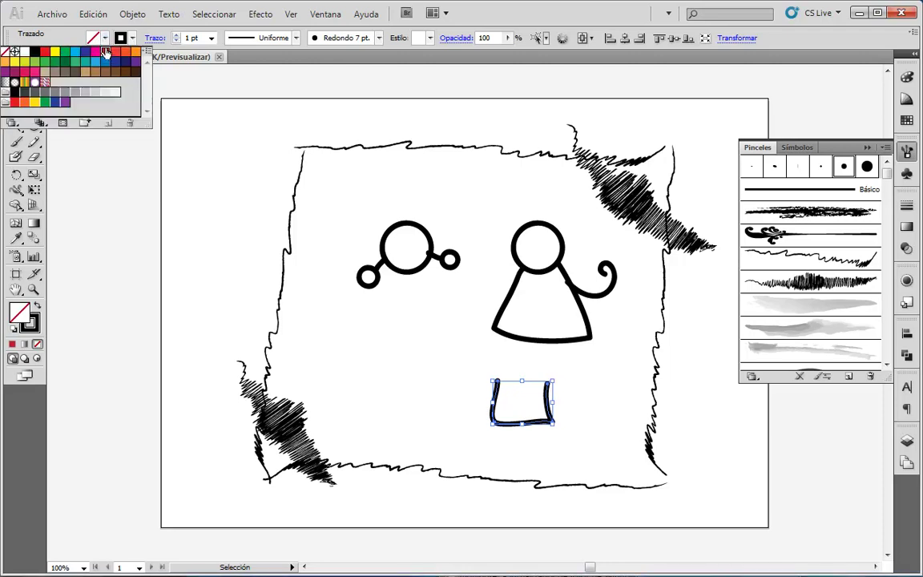
click(106, 51)
click(583, 425)
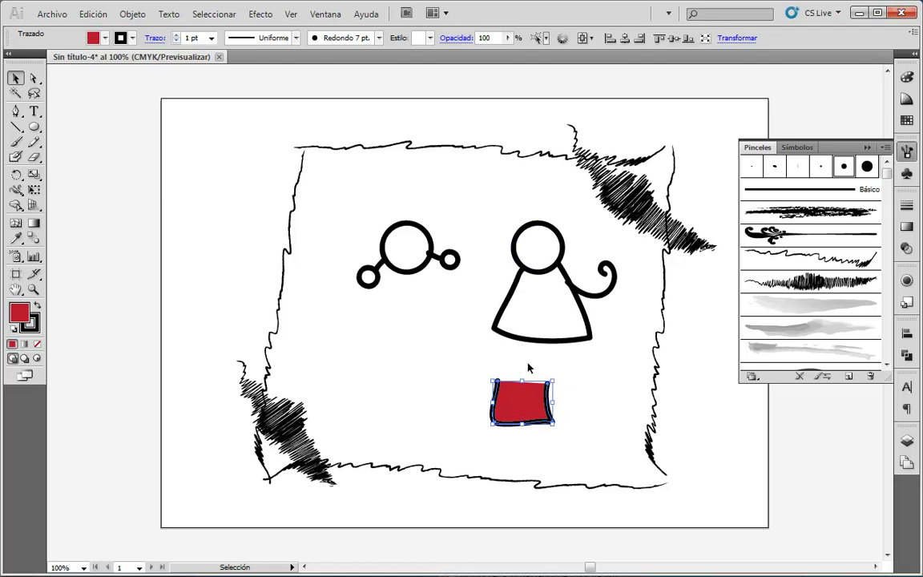
key(Delete)
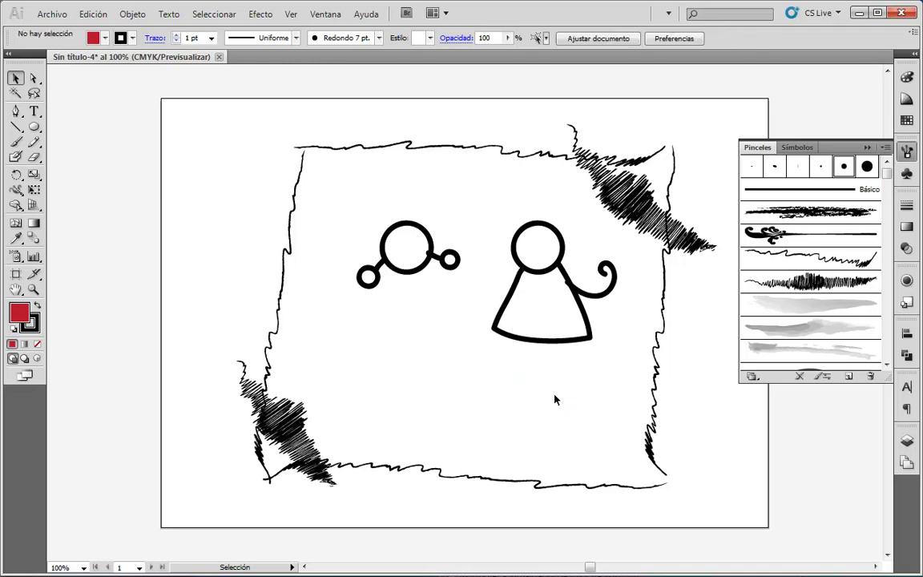
Draw the boy's shorts and two legs with feet, plus a body line under the left head
click(15, 142)
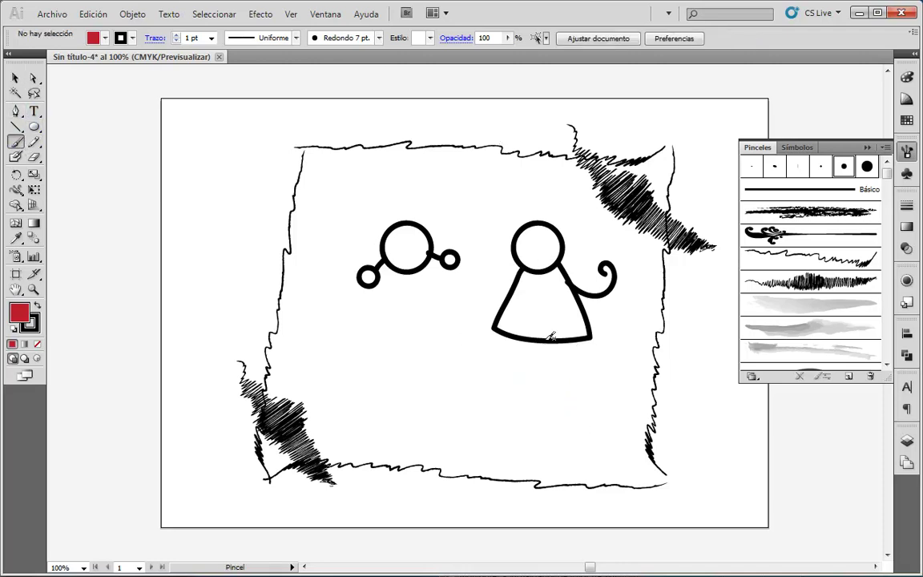
drag(538, 339, 583, 339)
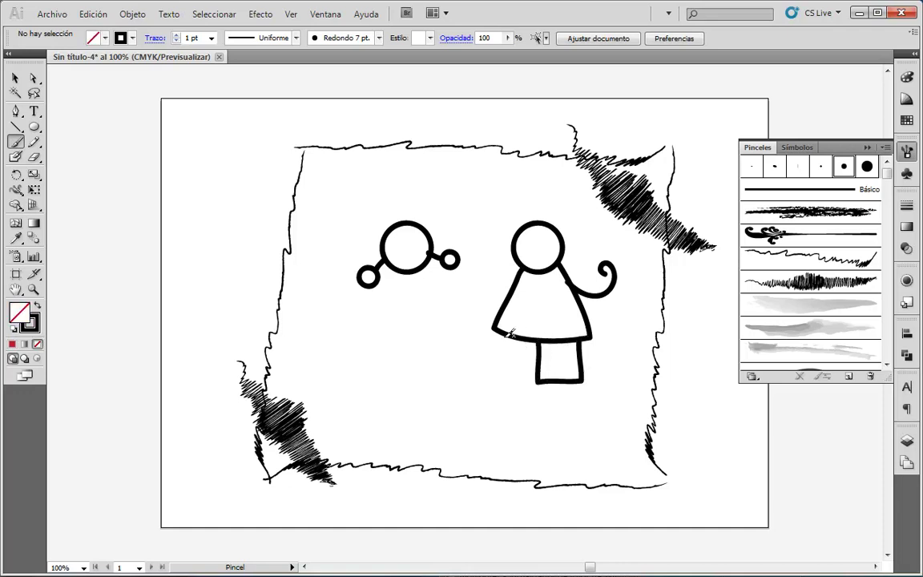
mouse_move(496, 336)
mouse_down()
mouse_move(538, 373)
mouse_move(543, 436)
mouse_up()
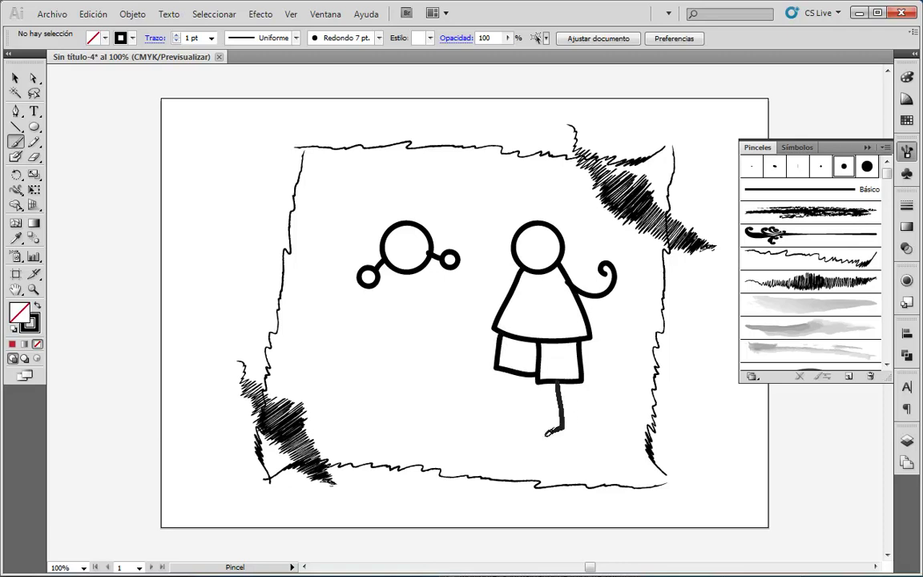
drag(510, 373, 474, 419)
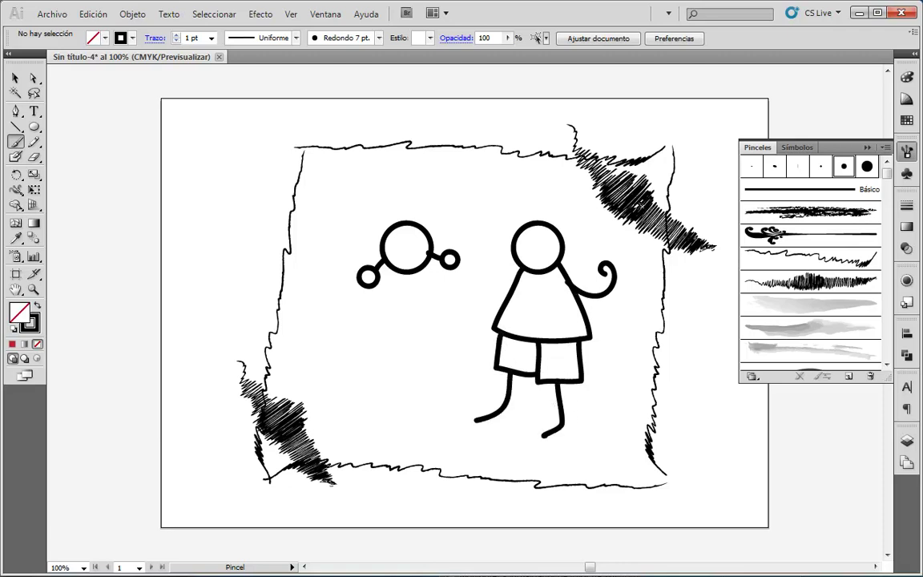
key(ctrl+z)
drag(510, 375, 498, 411)
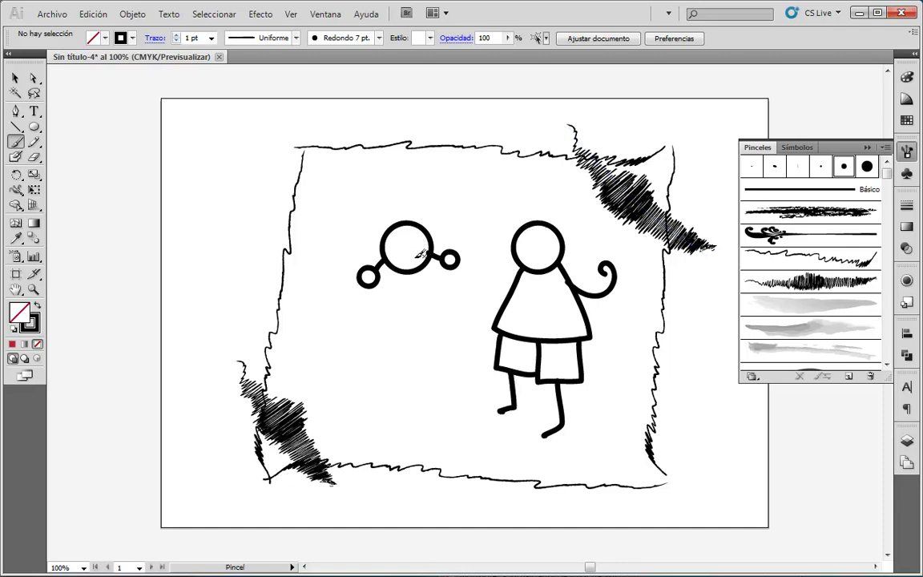
drag(394, 270, 375, 355)
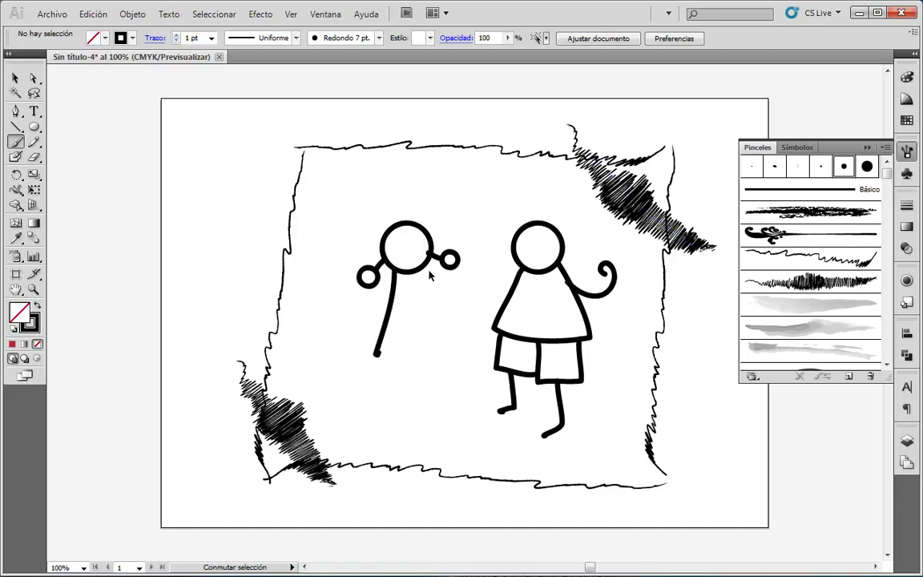
Undo the stray stroke, then paint the girl's triangular dress, two legs with feet, and both arms
key(ctrl+z)
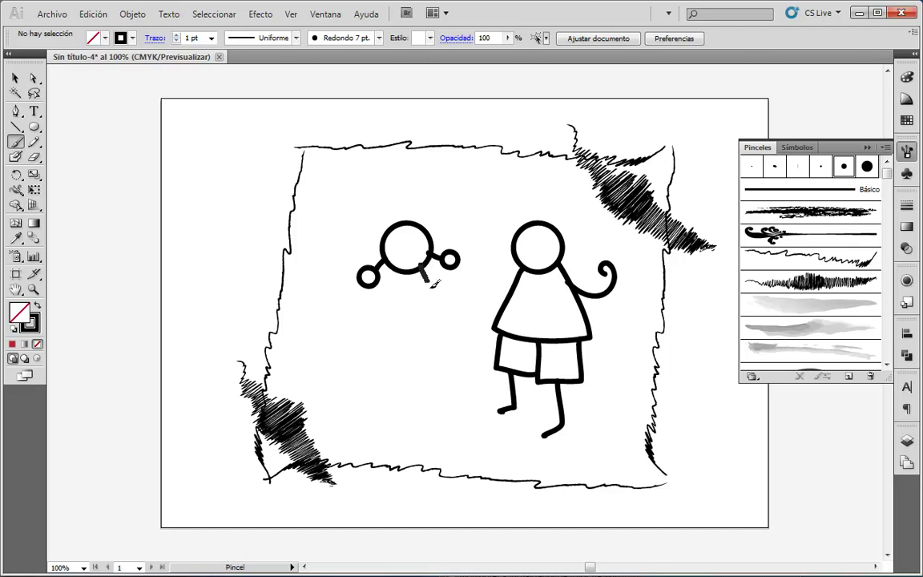
mouse_move(419, 266)
mouse_down()
mouse_move(466, 361)
mouse_move(398, 265)
mouse_up()
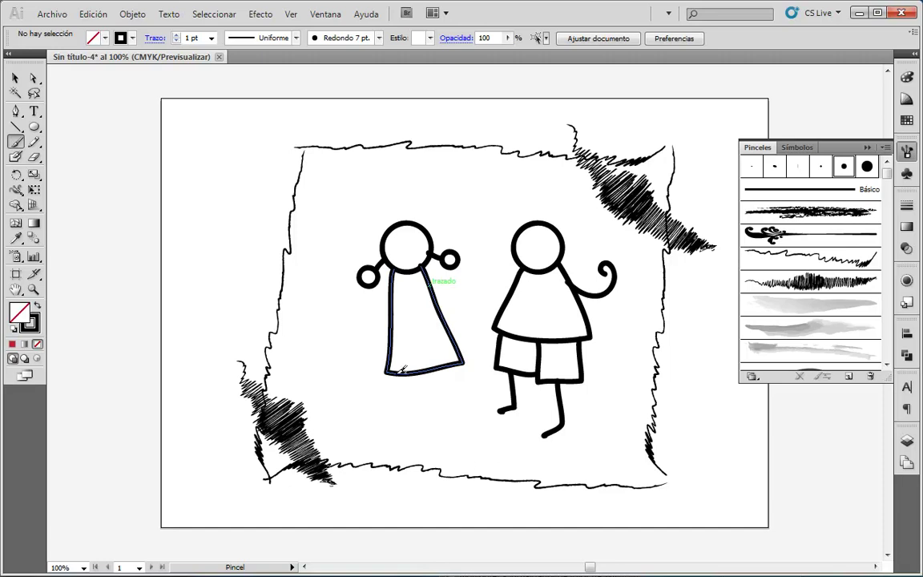
drag(397, 388, 404, 407)
drag(433, 368, 455, 415)
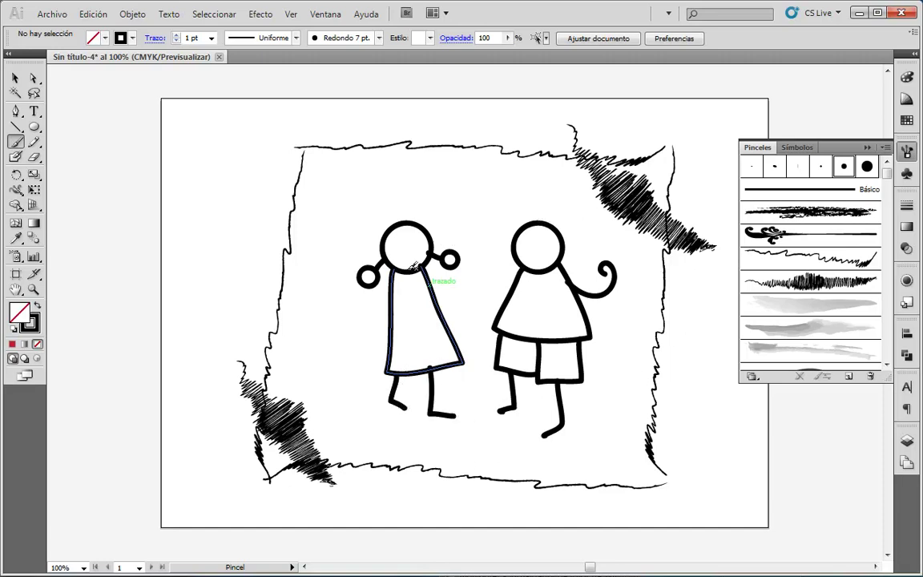
drag(392, 280, 357, 322)
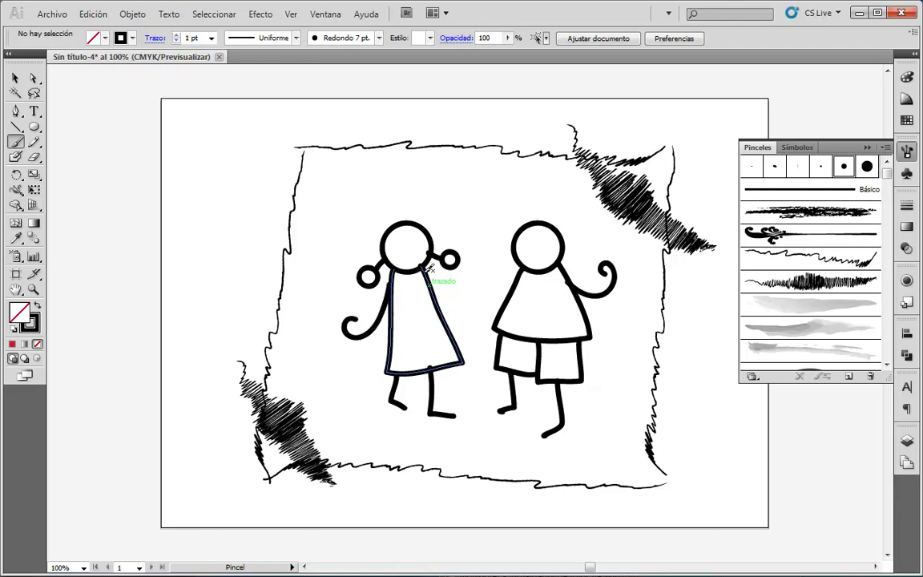
drag(430, 270, 510, 292)
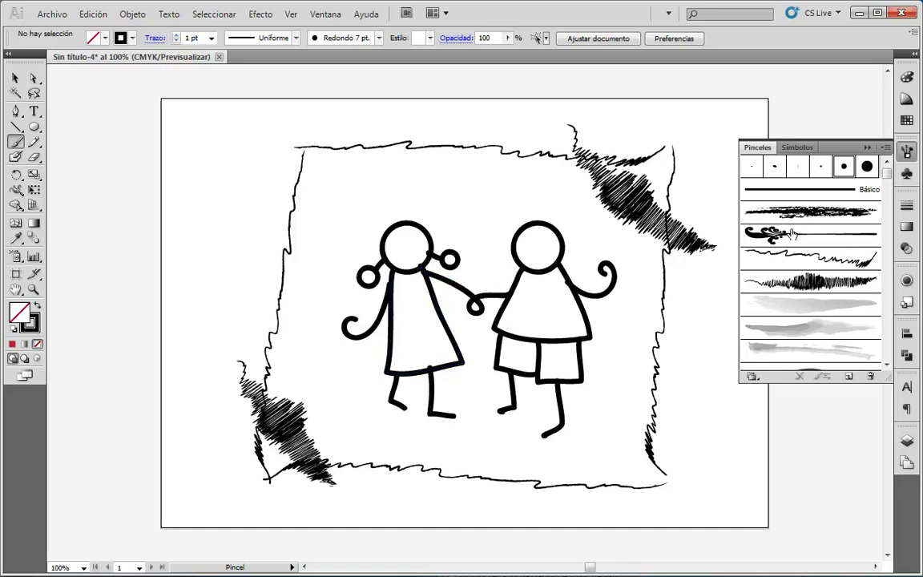
Check the pigtail's anchor point, then fill the girl's head circle with white
click(34, 78)
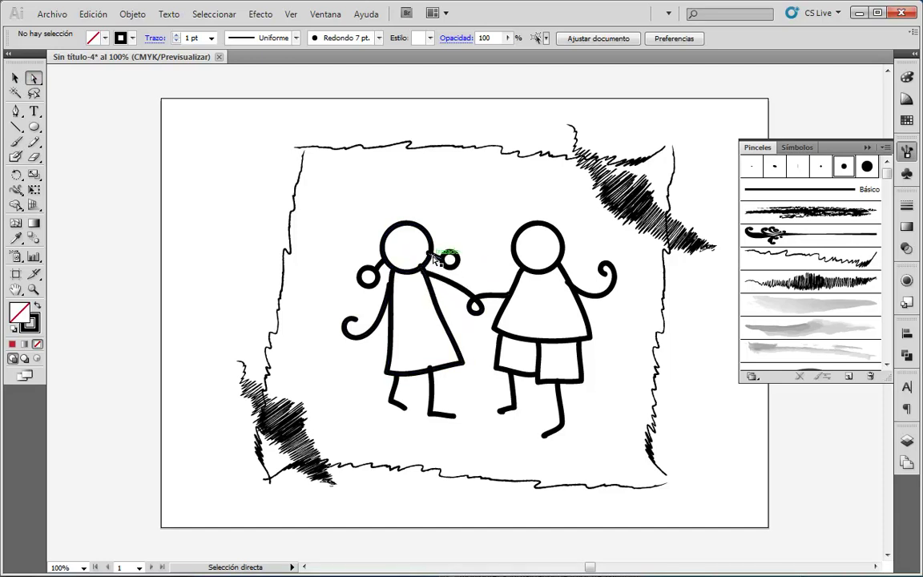
drag(436, 260, 433, 256)
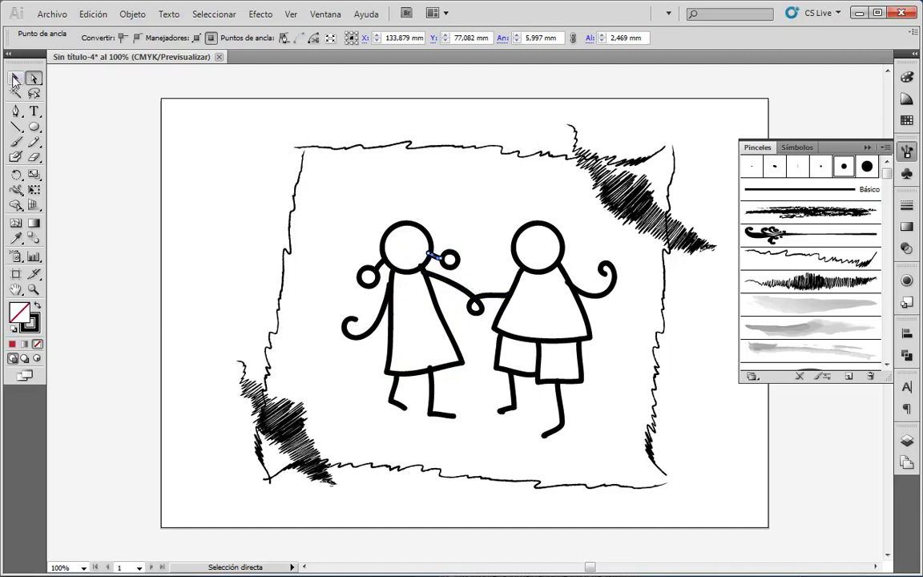
click(15, 77)
click(430, 234)
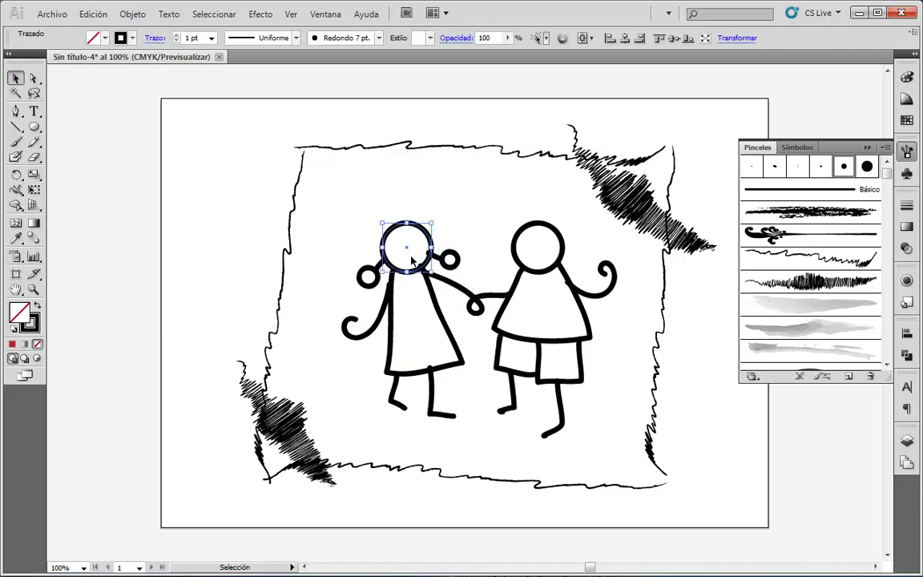
click(94, 38)
click(24, 51)
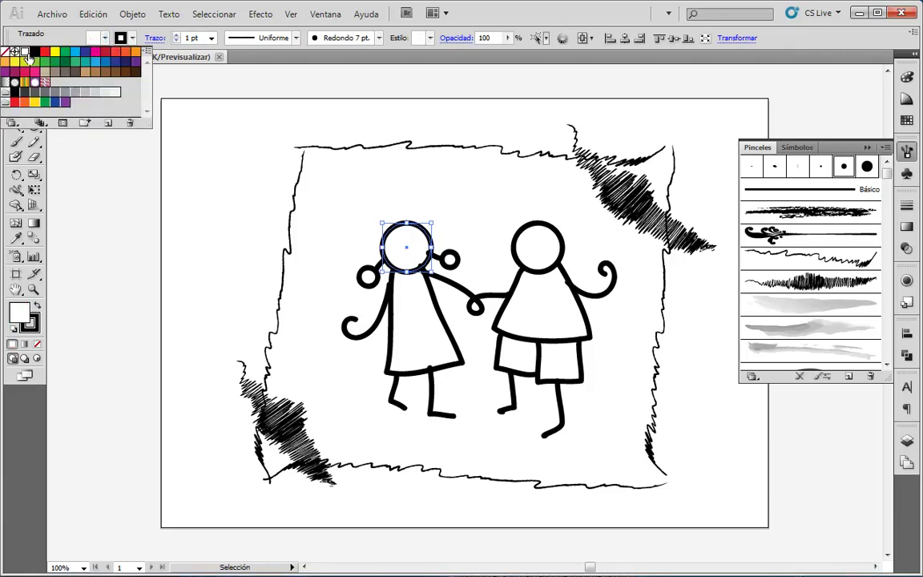
Bring the girl's white head circle to the front over the surrounding strokes
click(480, 212)
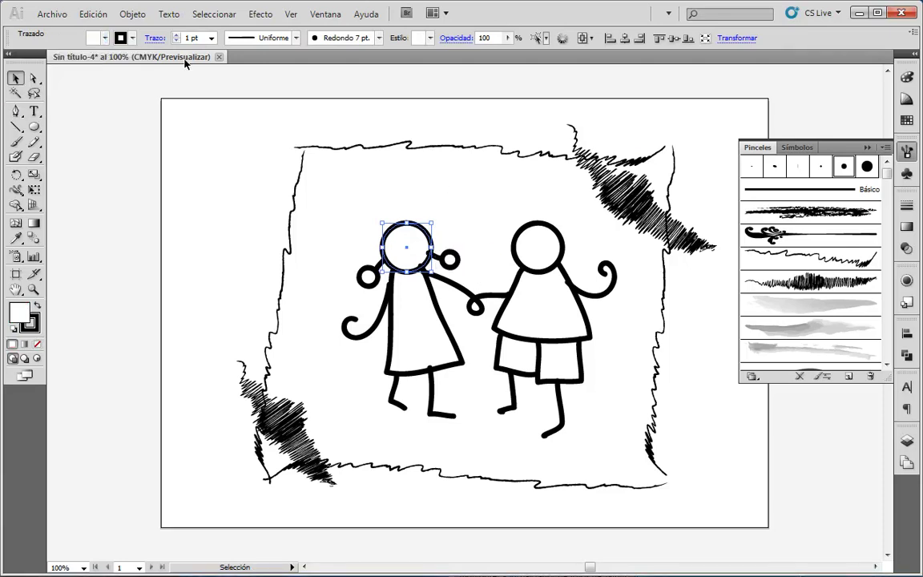
click(126, 15)
mouse_move(158, 46)
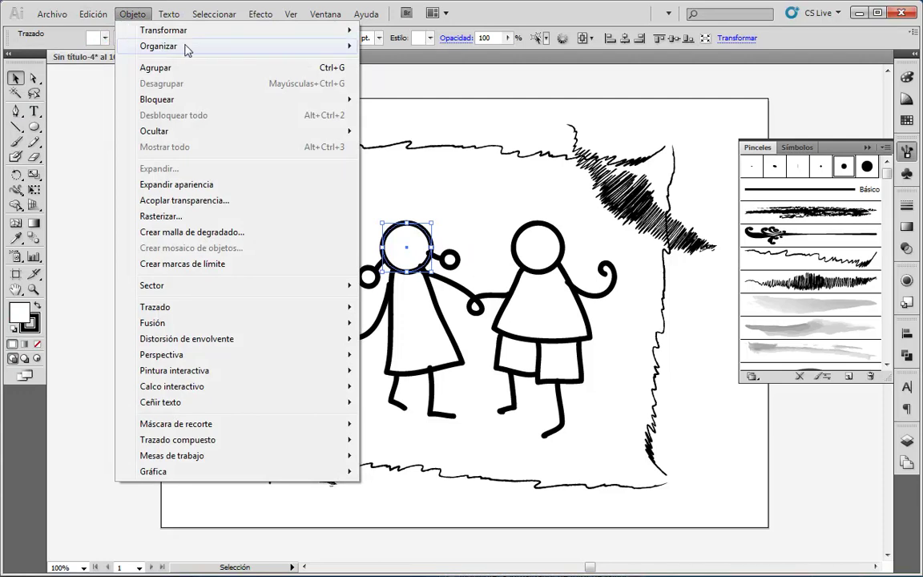
click(416, 46)
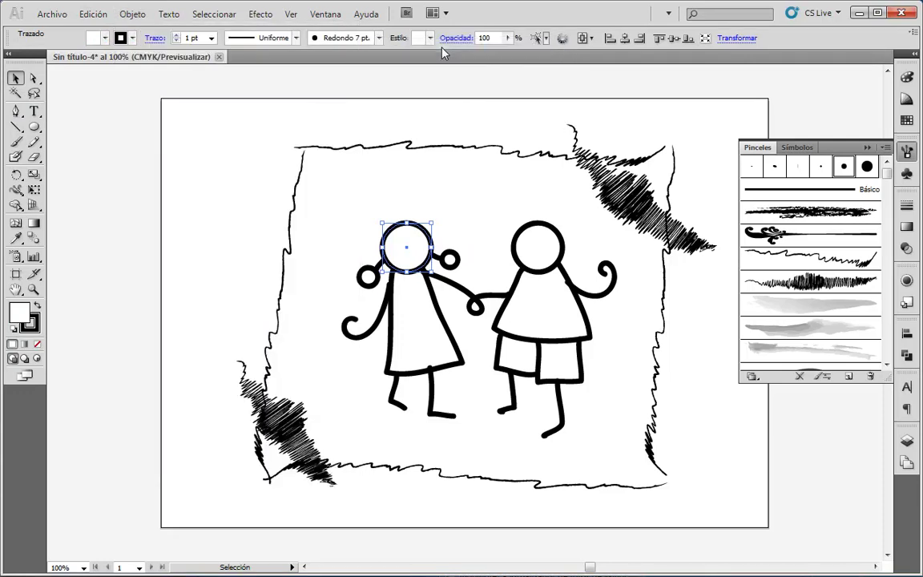
click(429, 216)
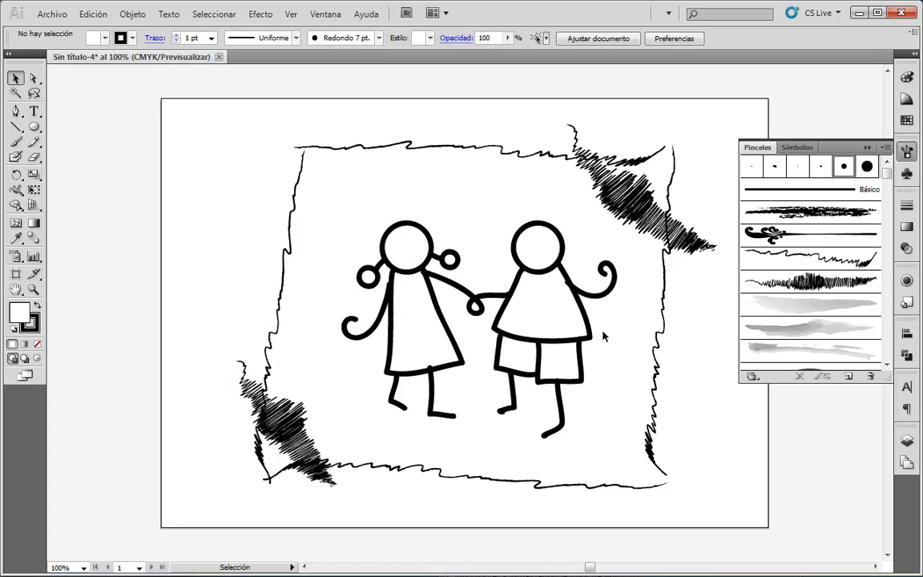
Move the end anchor of the girl's curled arm onto her dress edge
click(418, 246)
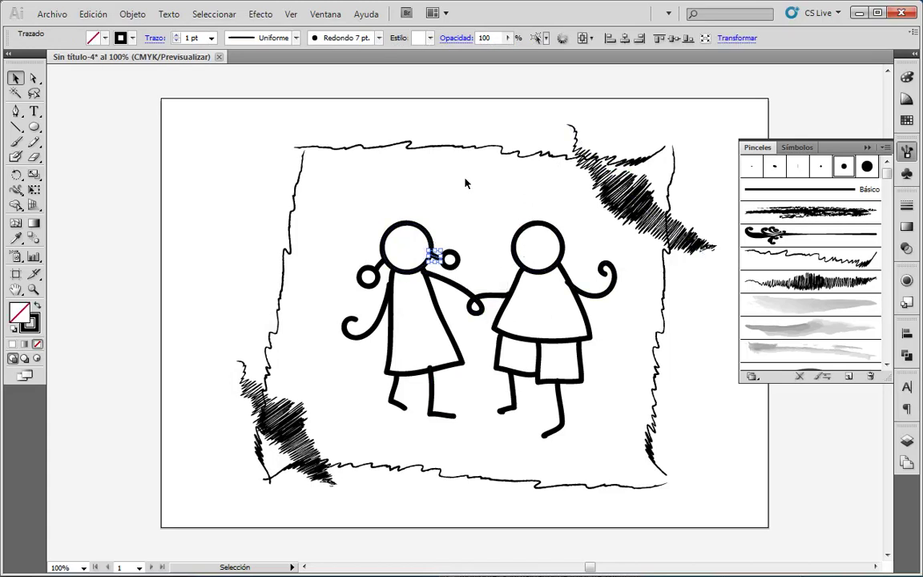
click(437, 209)
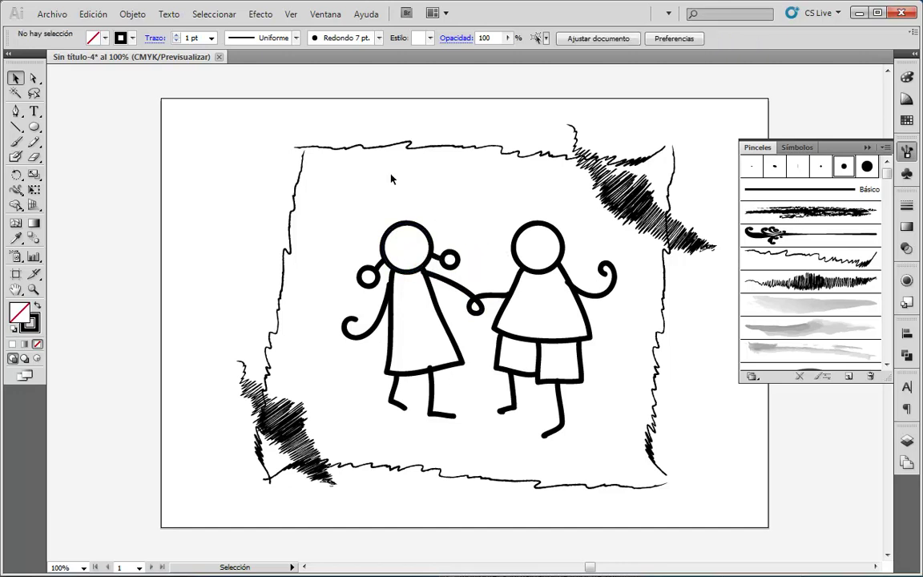
click(392, 294)
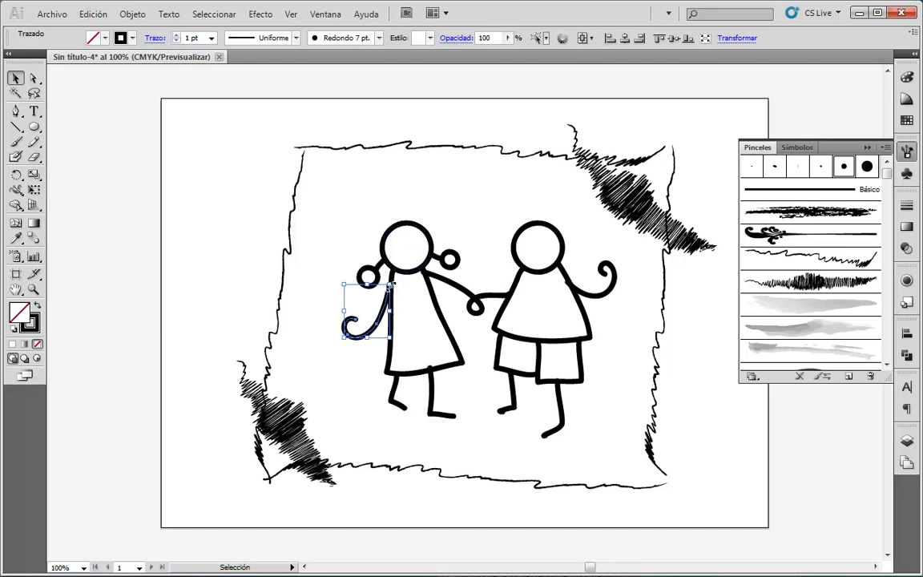
click(34, 78)
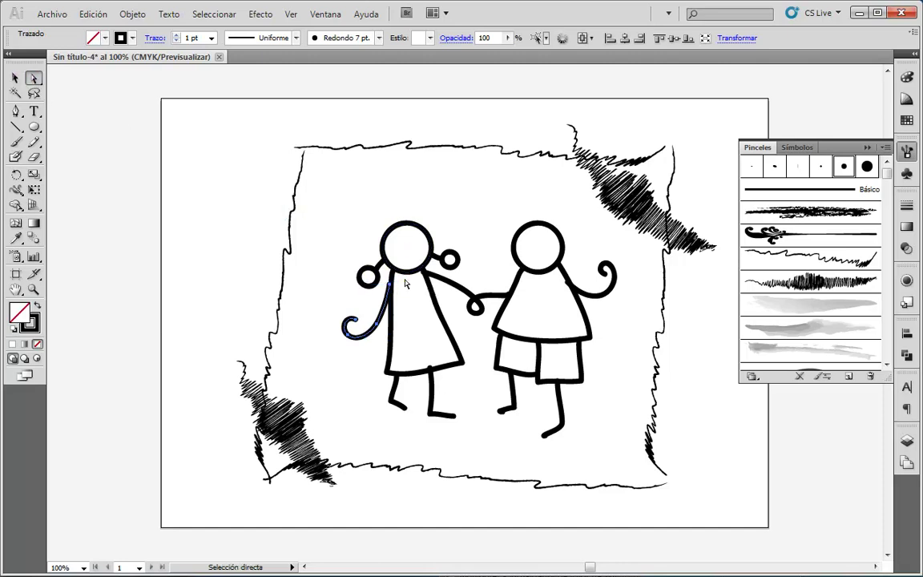
drag(392, 289, 396, 287)
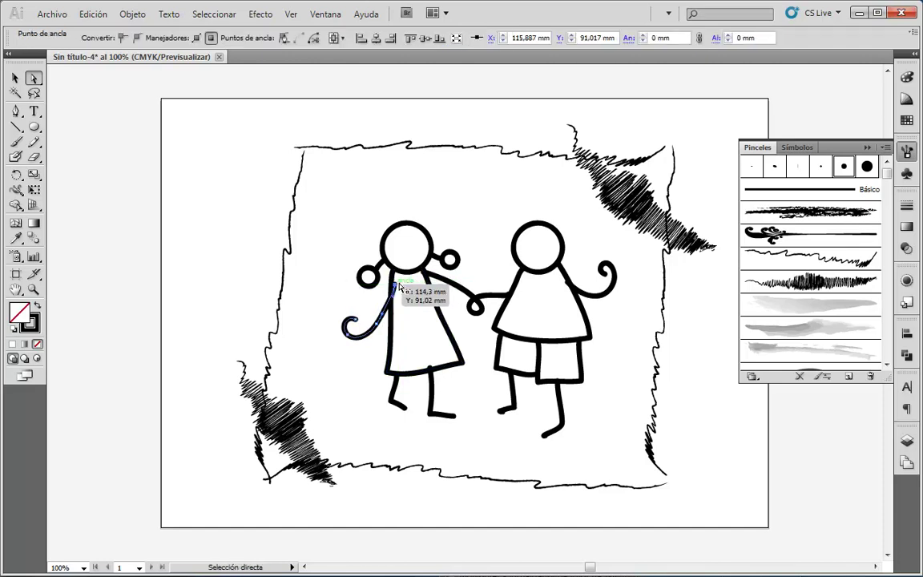
click(452, 214)
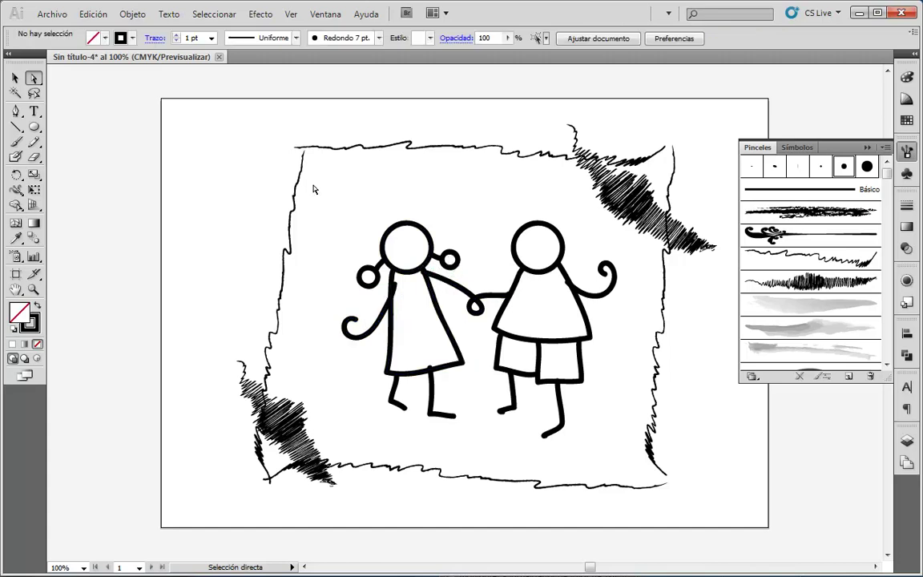
Bring the girl's red dress to the front of the other strokes
key(v)
click(409, 322)
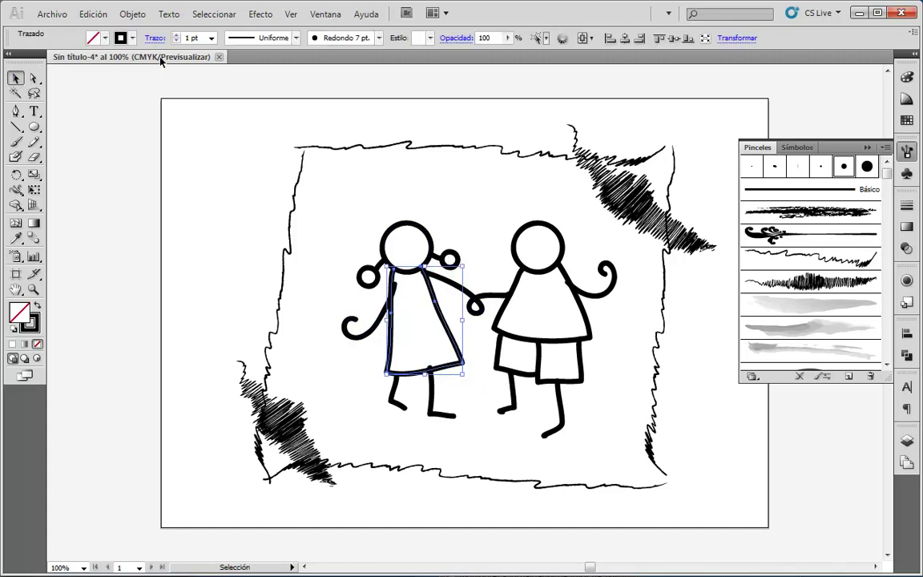
click(105, 39)
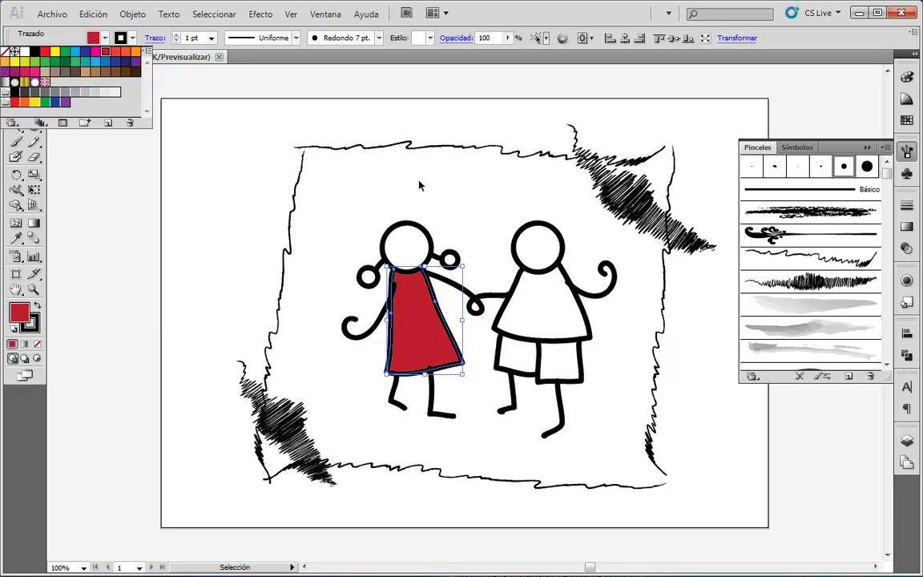
click(208, 138)
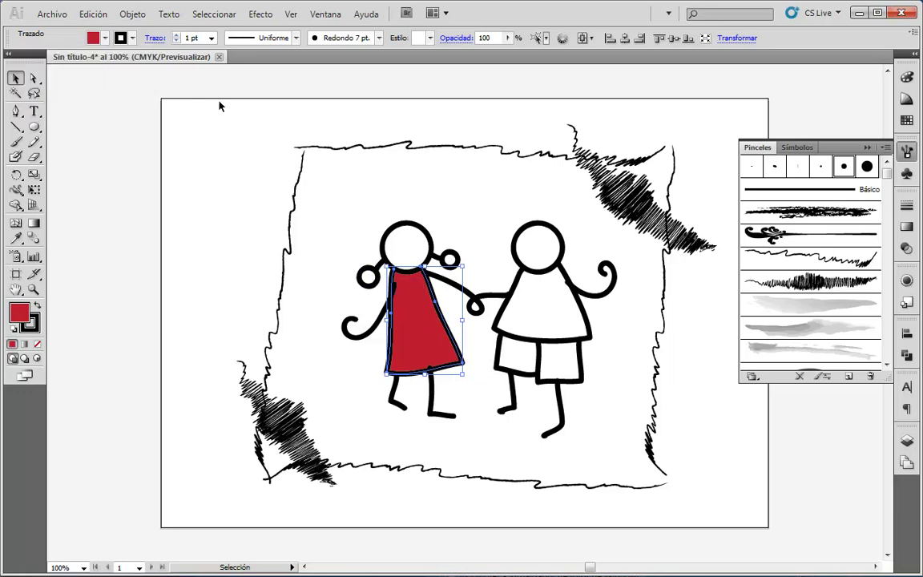
click(132, 14)
mouse_move(158, 46)
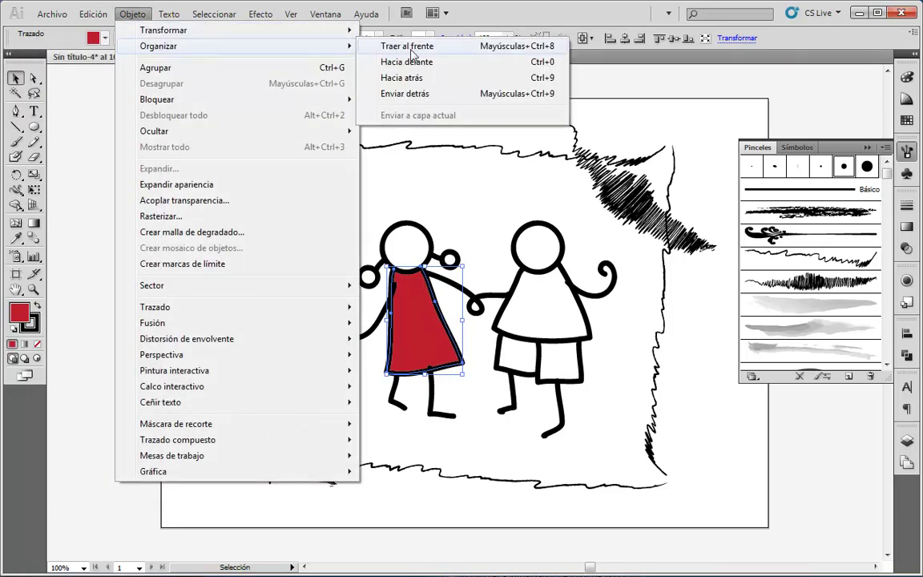
click(370, 44)
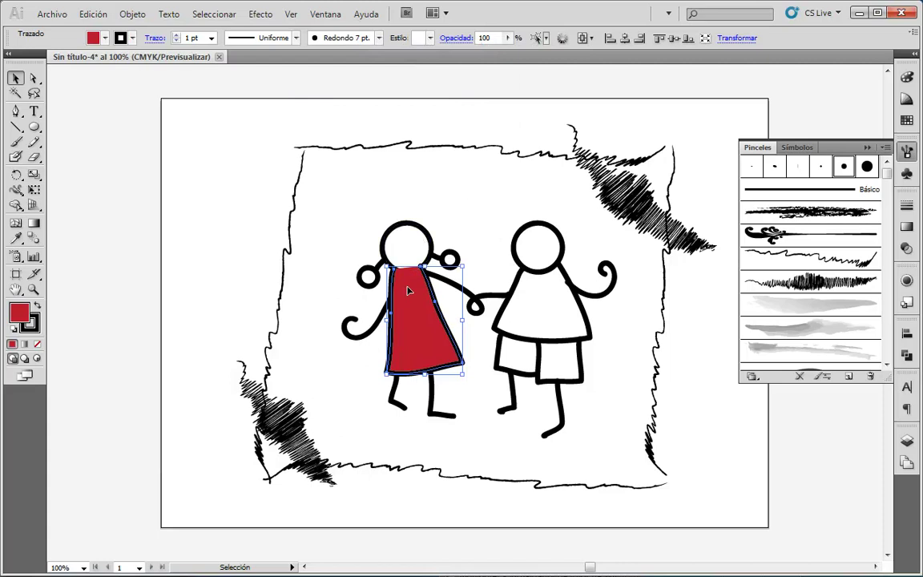
Bring the girl's head circle in front of her dress
click(414, 228)
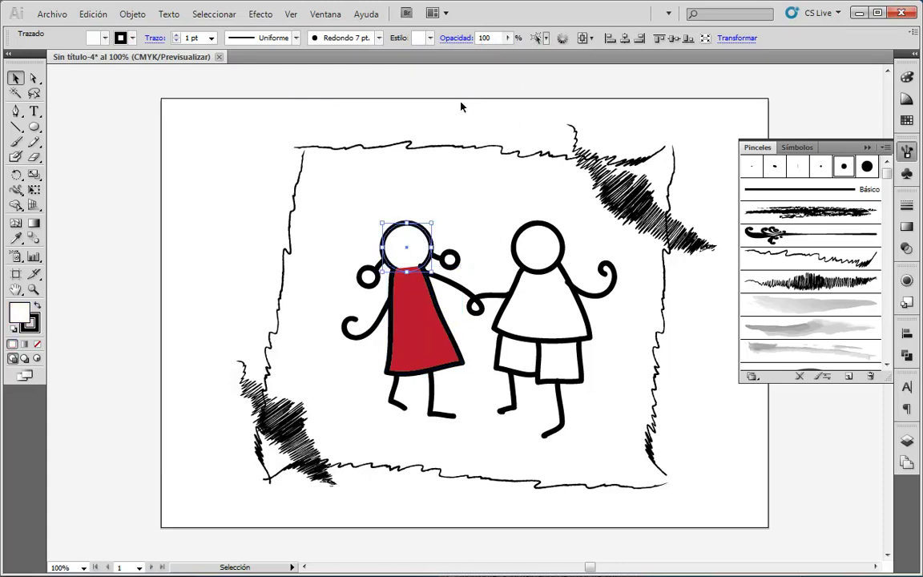
click(124, 14)
mouse_move(159, 46)
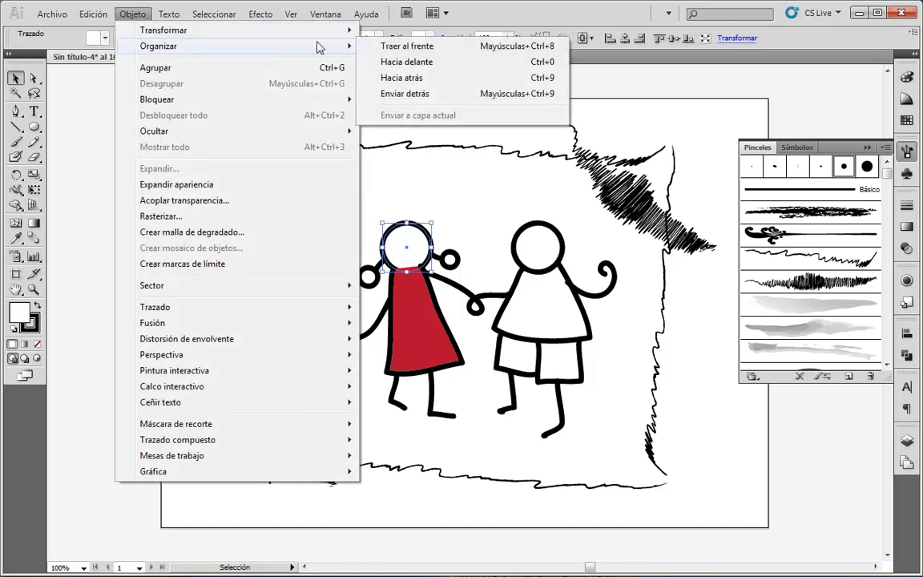
click(426, 49)
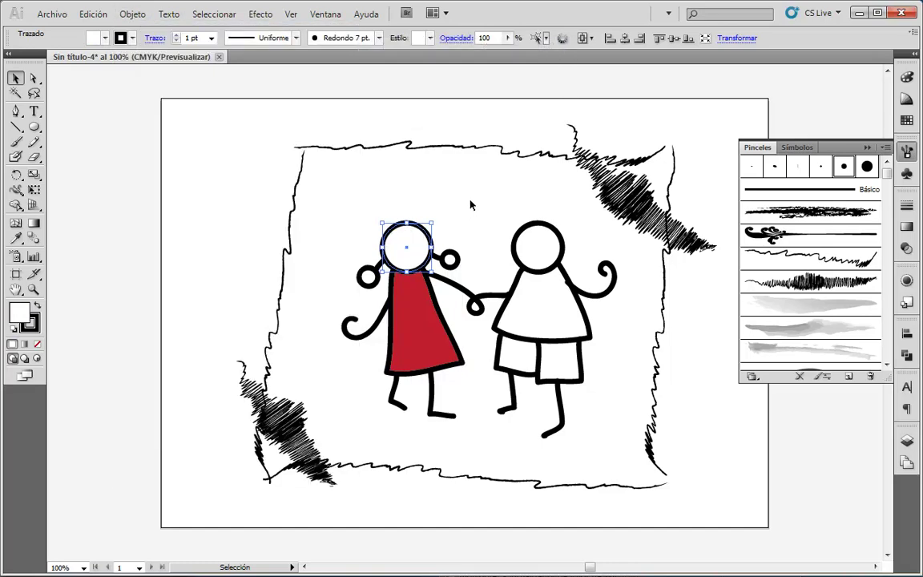
click(422, 179)
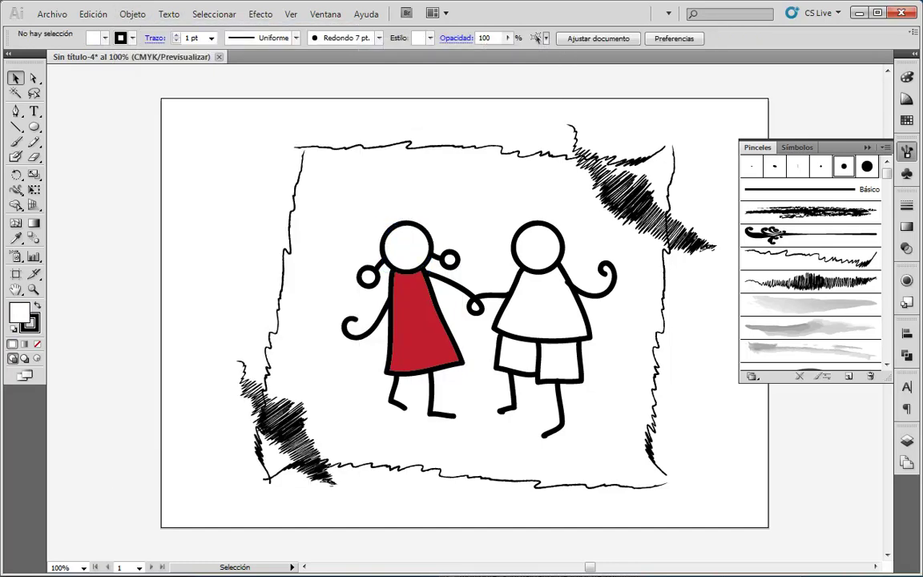
click(588, 311)
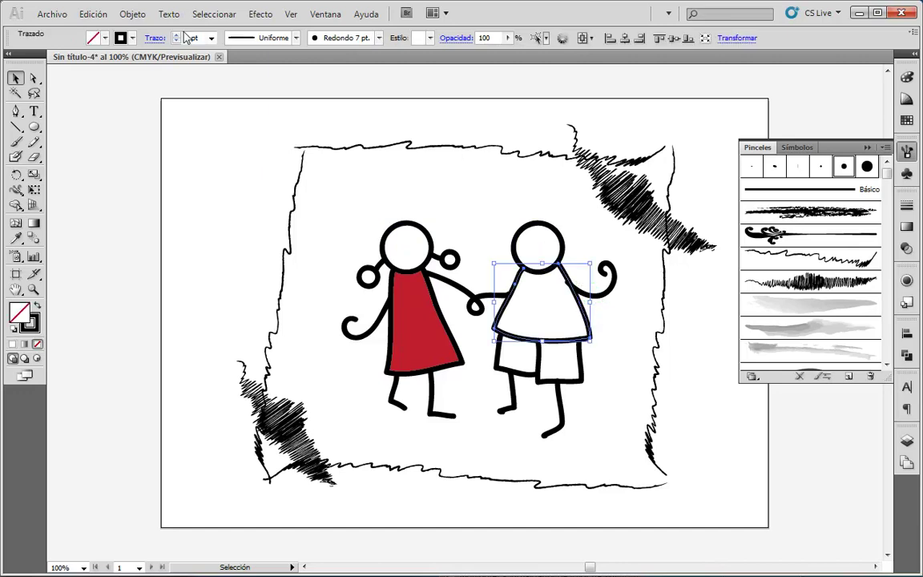
Fill the boy's shirt and head circle with white
click(105, 38)
click(24, 52)
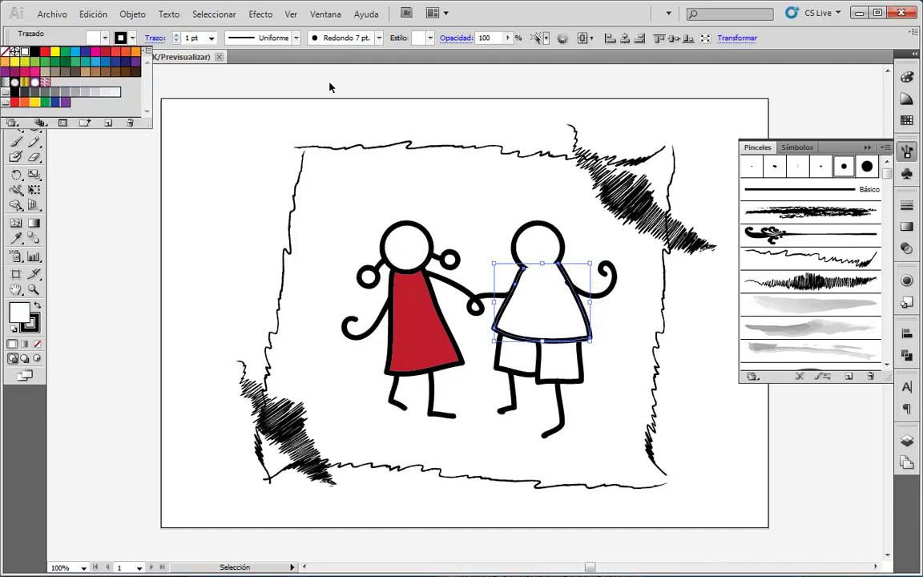
key(Escape)
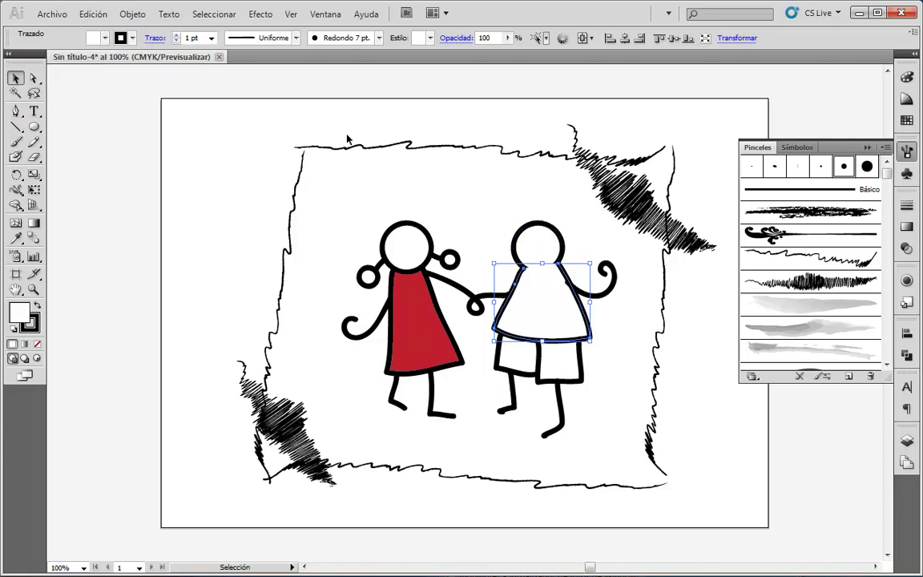
key(ctrl+alt+bracketright)
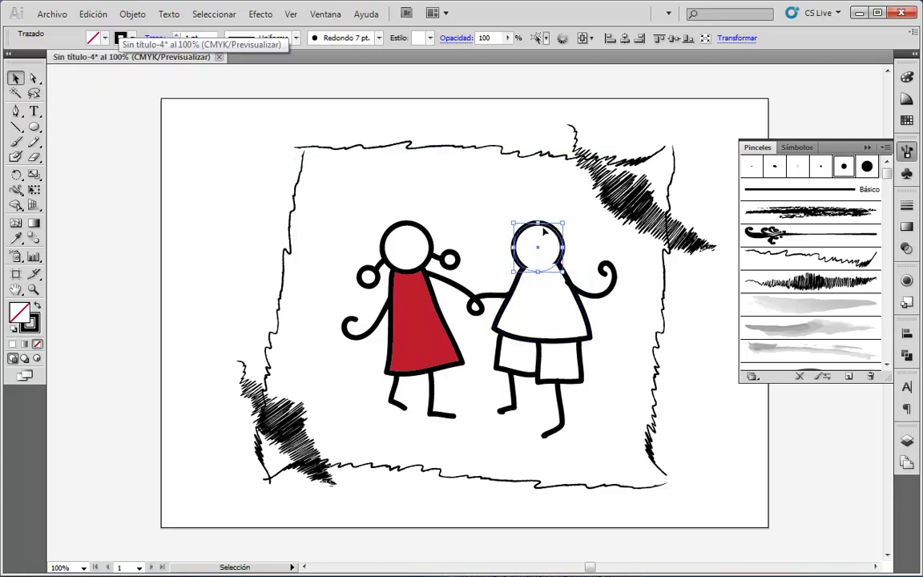
click(105, 38)
click(25, 53)
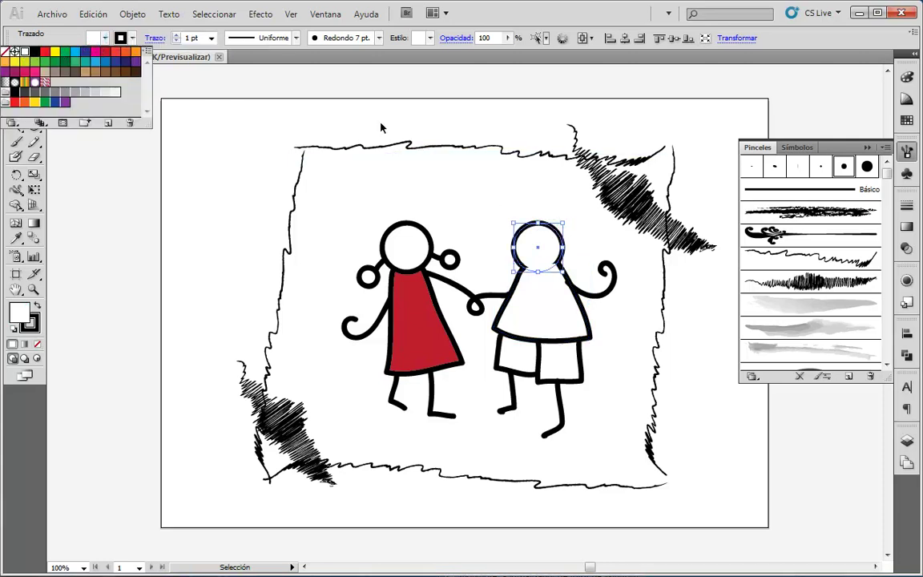
click(536, 204)
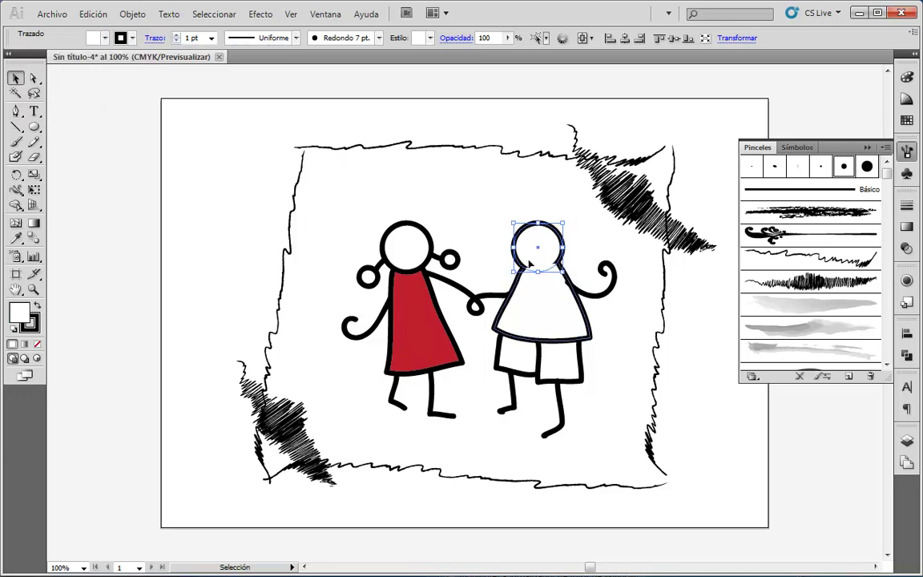
Bring the boy's head and shirt to the front together
click(132, 14)
click(409, 46)
drag(502, 200, 531, 268)
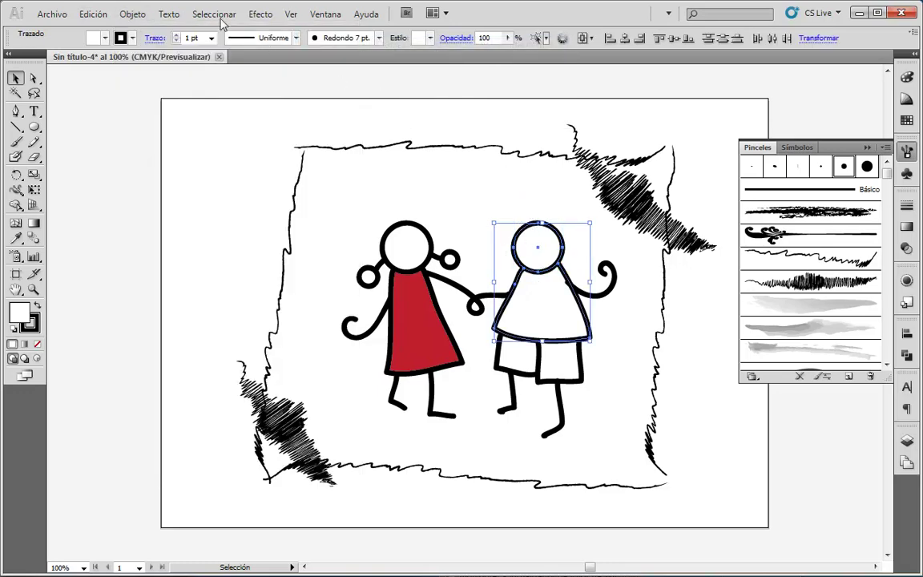
click(132, 14)
mouse_move(159, 45)
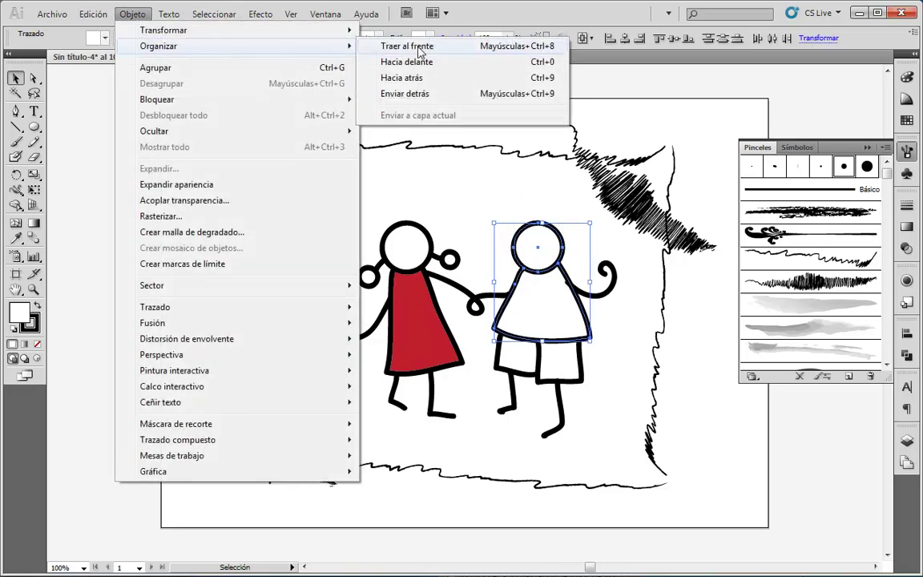
click(419, 46)
click(541, 237)
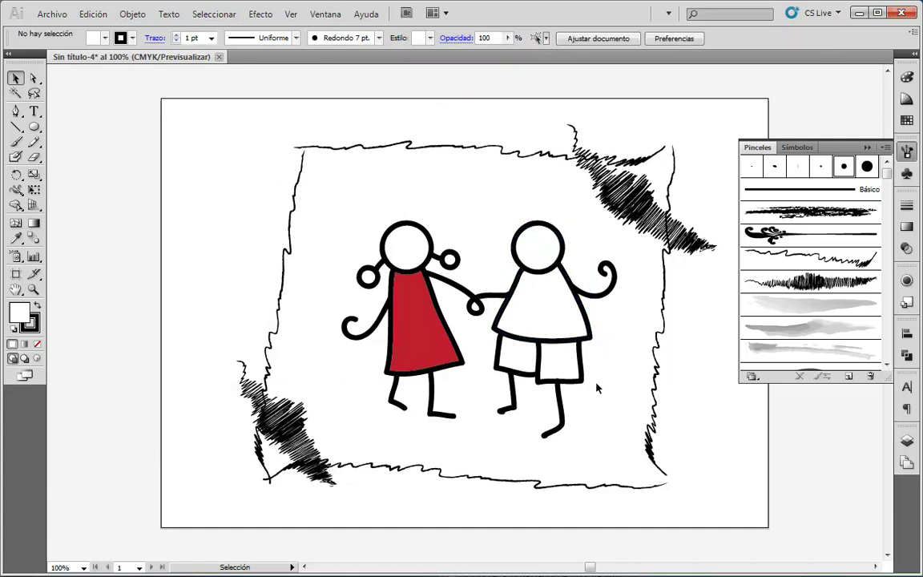
Fill the boy's shorts with red
click(551, 360)
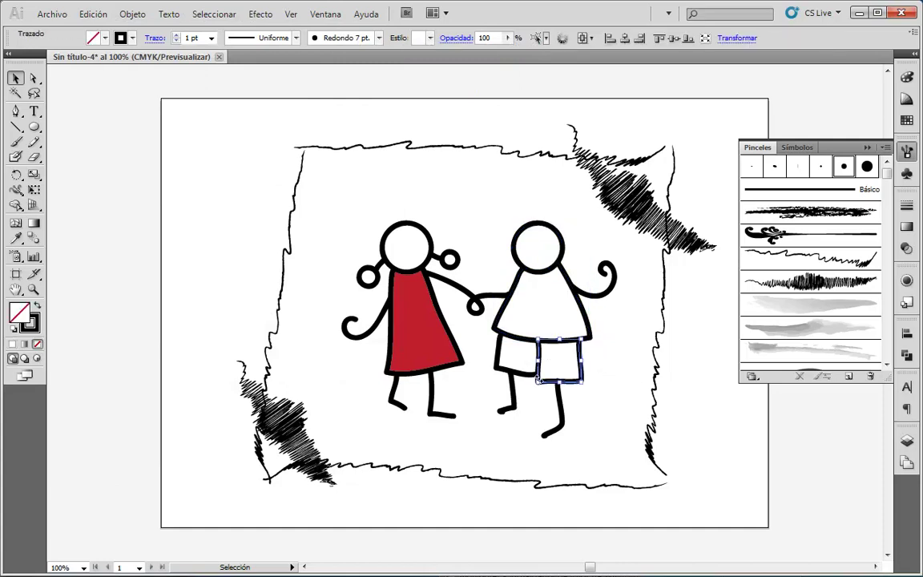
click(597, 403)
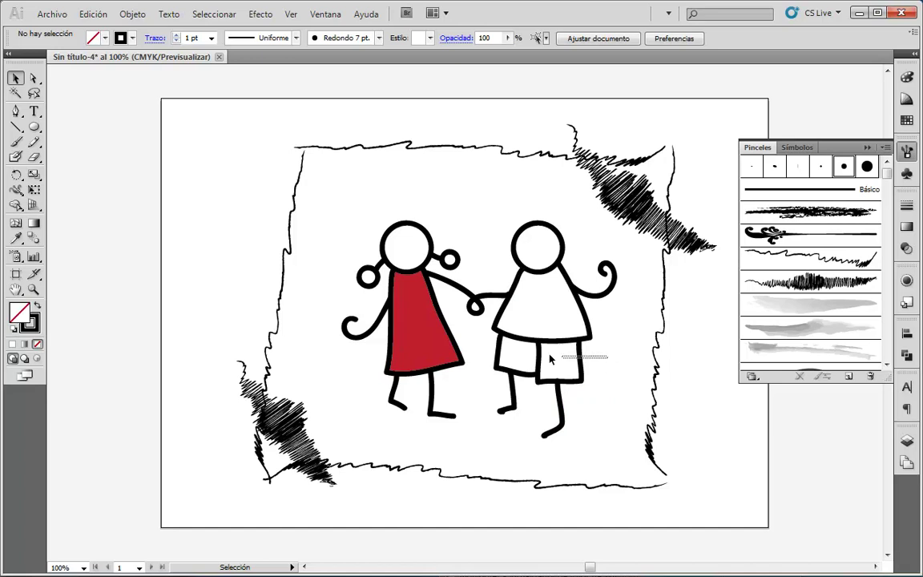
click(496, 357)
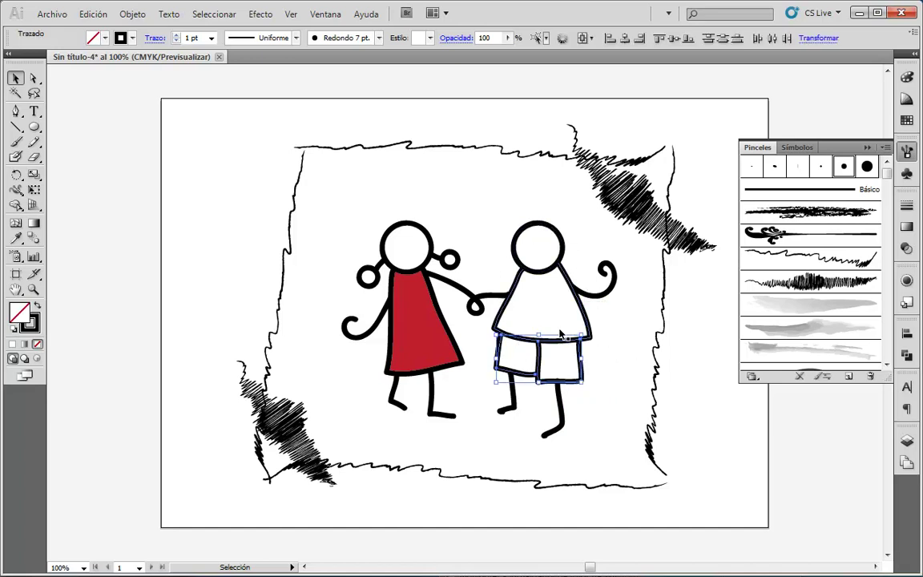
click(104, 37)
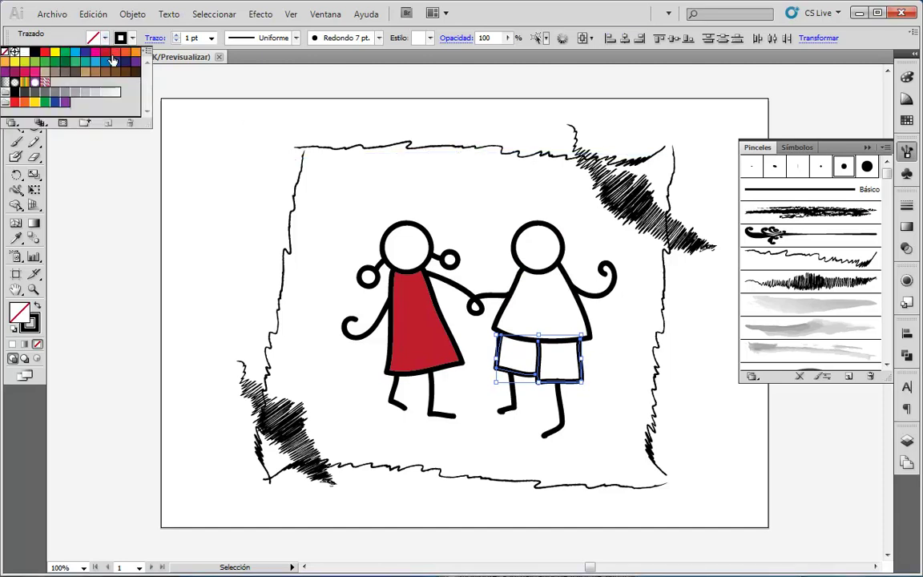
click(618, 389)
click(599, 429)
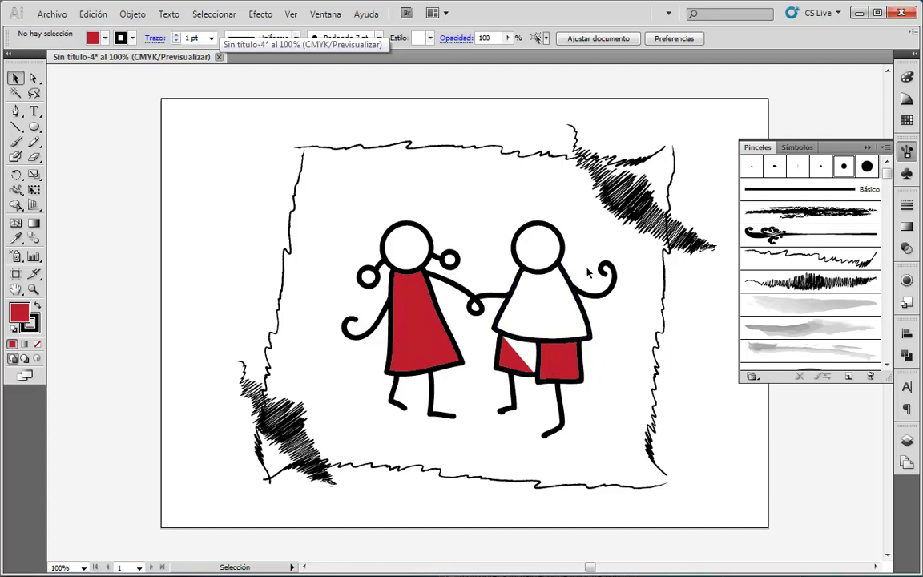
Check the shorts paths in Outline view, then delete the stray red triangle piece
click(526, 362)
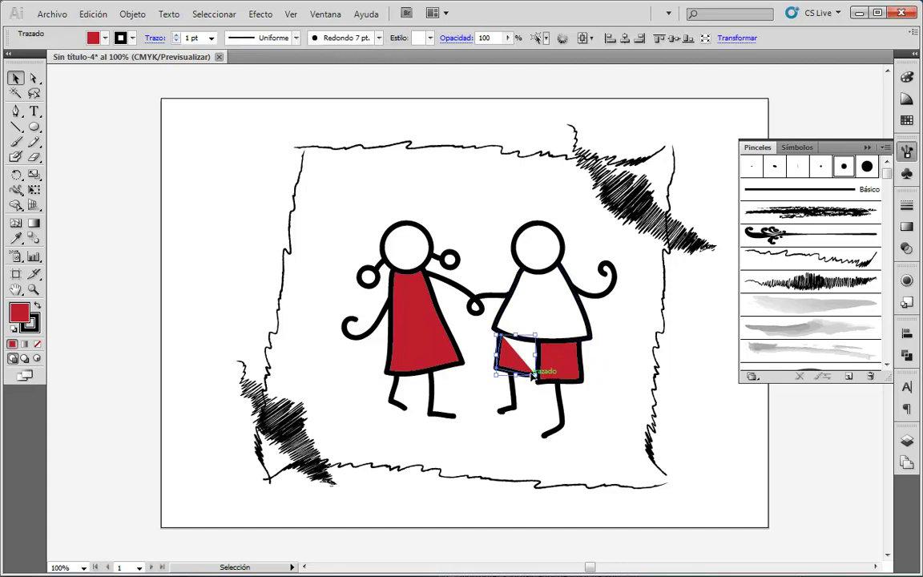
click(608, 388)
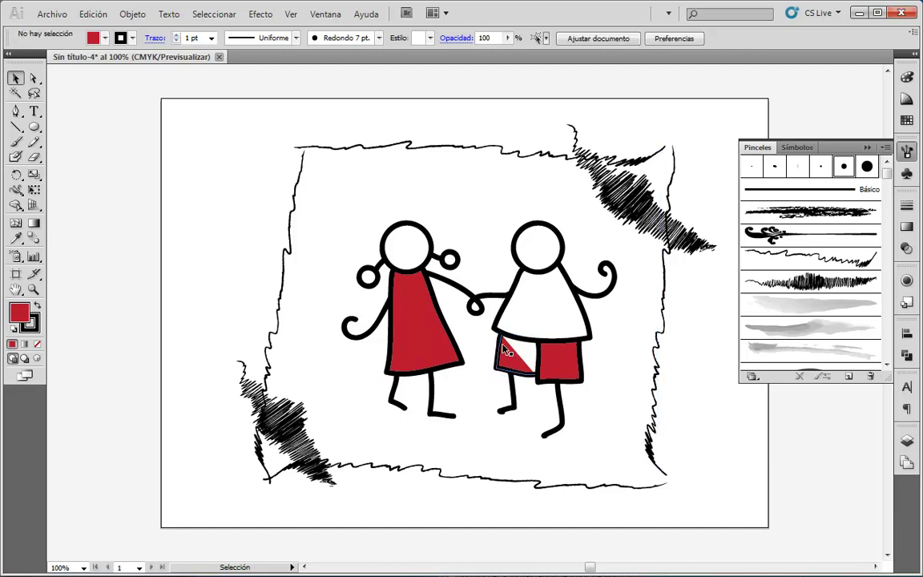
key(ctrl+y)
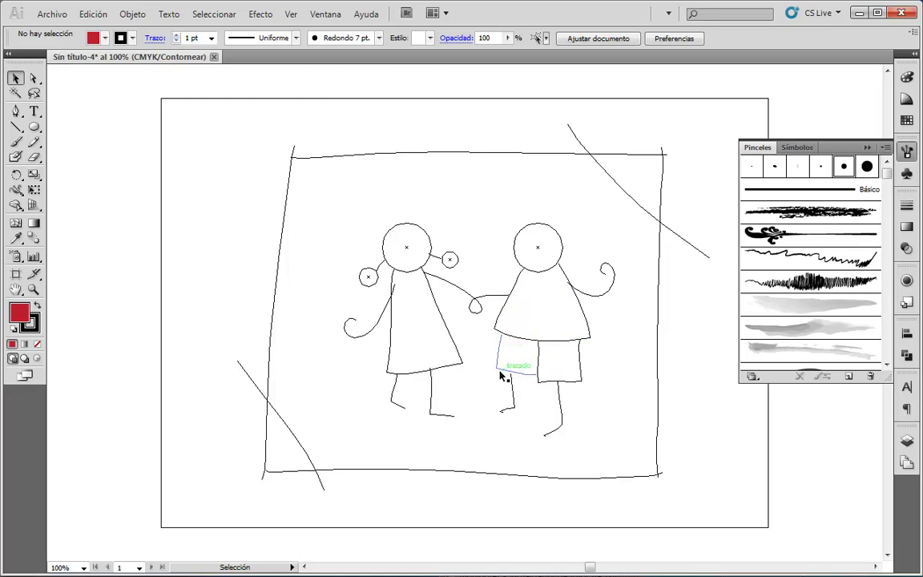
drag(501, 375, 499, 374)
key(ctrl+y)
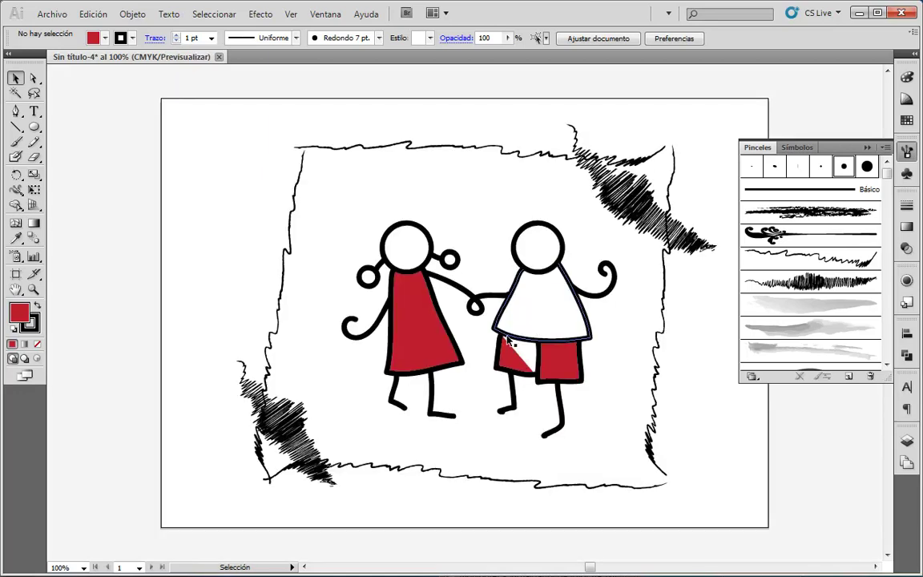
click(525, 371)
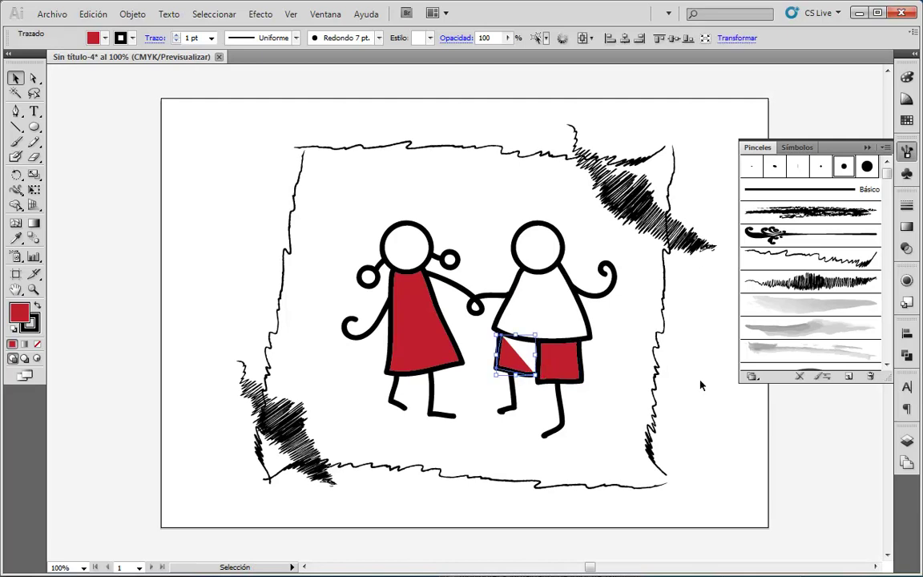
key(Delete)
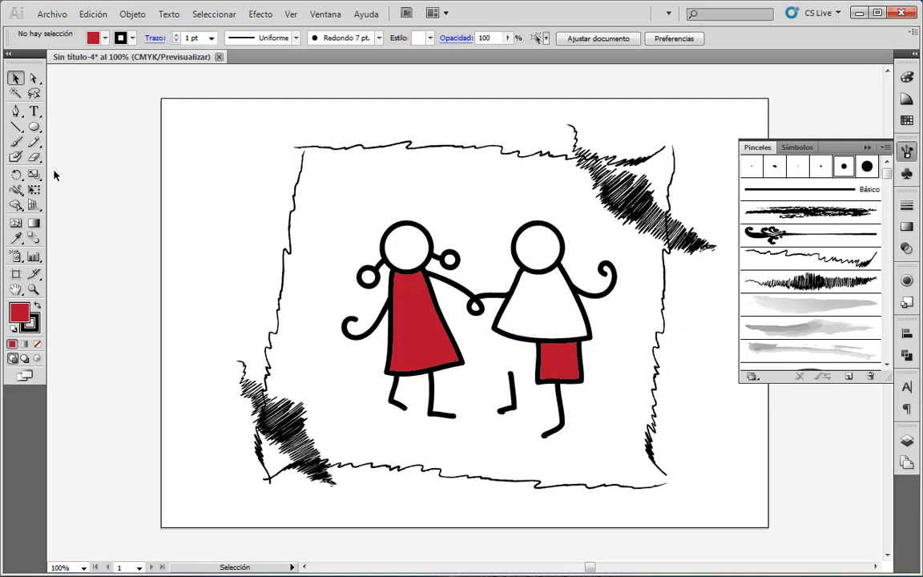
Paint a new stroke for the boy's left shorts leg with a red fill
click(15, 141)
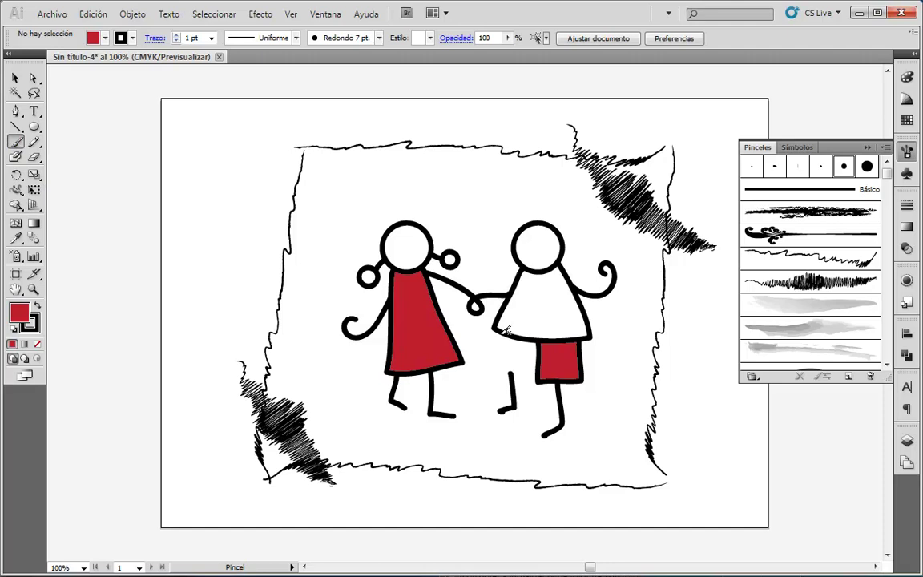
mouse_move(504, 330)
mouse_down()
mouse_move(500, 356)
mouse_move(541, 373)
mouse_move(552, 337)
mouse_up()
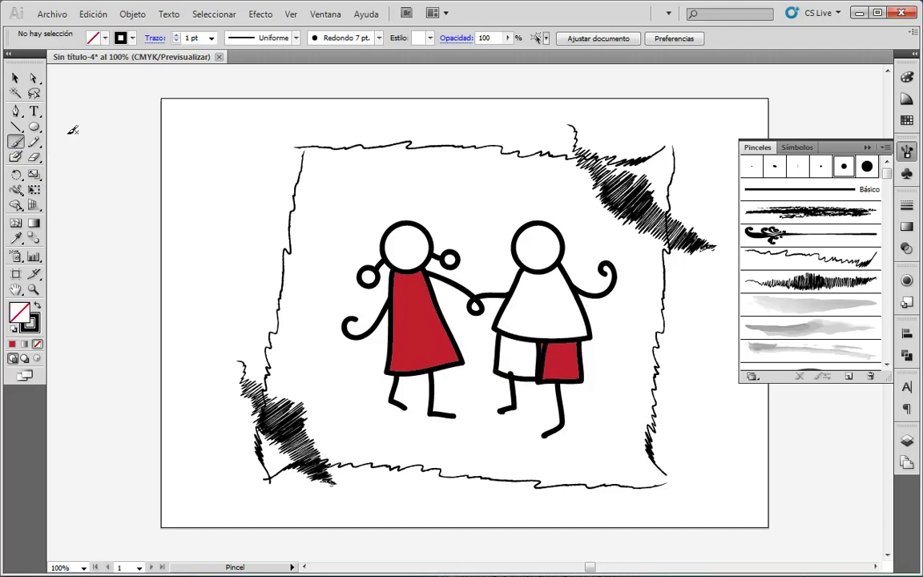
click(94, 38)
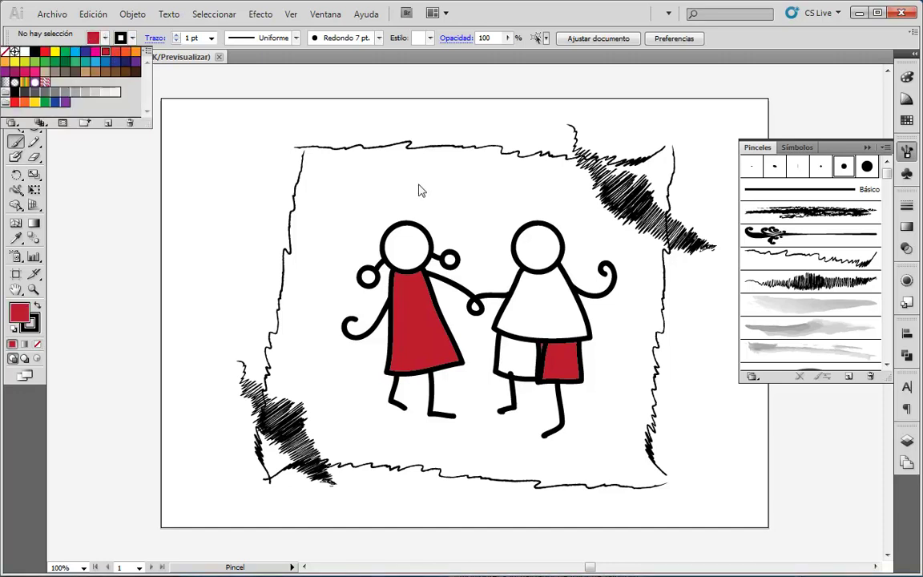
click(78, 154)
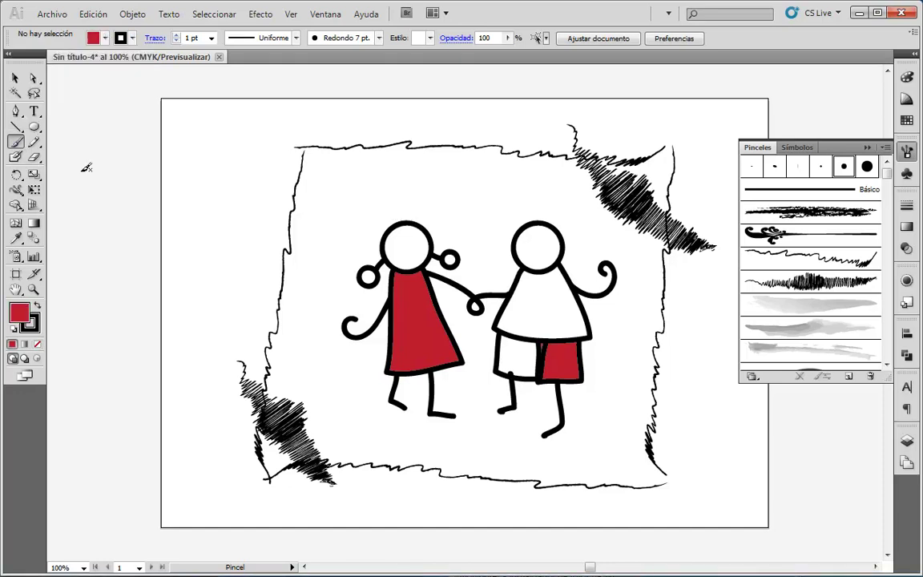
click(16, 77)
Fill the white left half of the boy's shorts with red
click(529, 371)
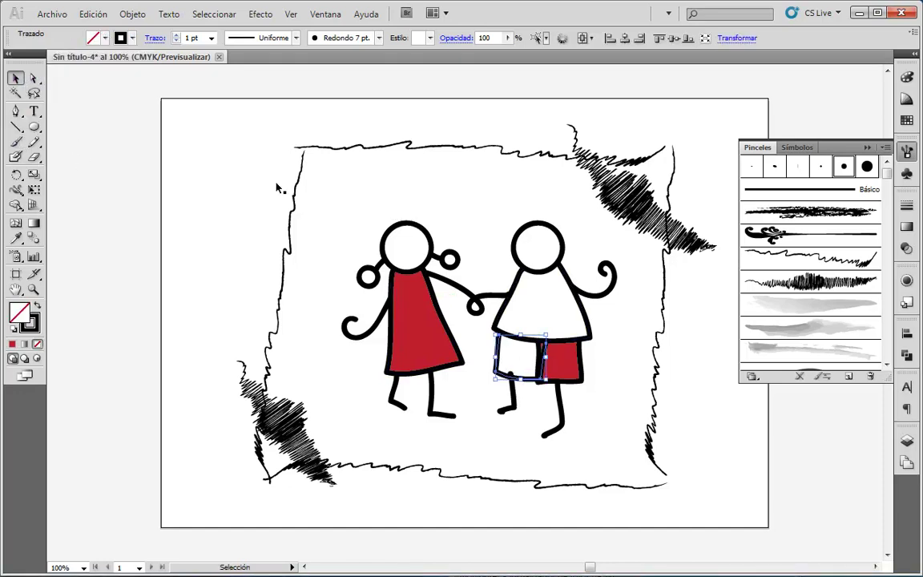
click(106, 38)
click(106, 60)
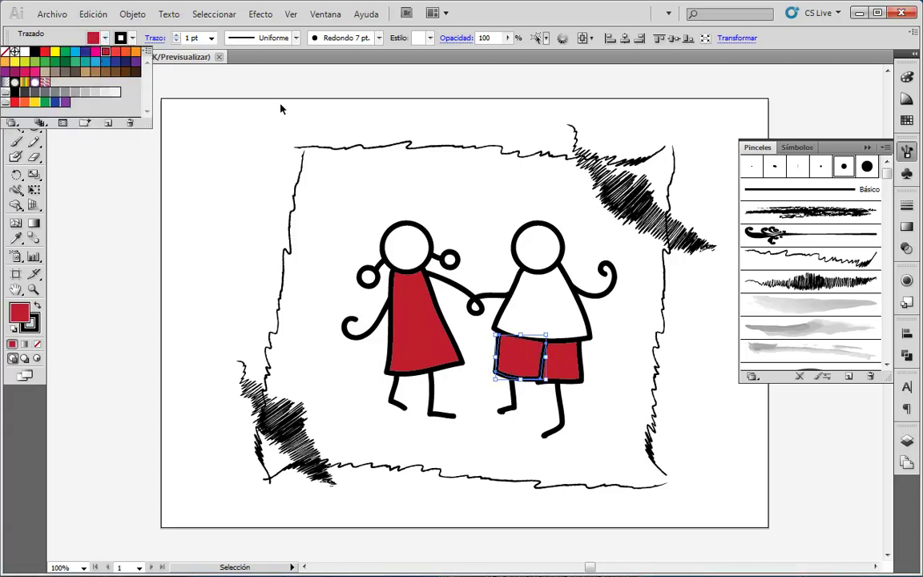
click(612, 416)
click(591, 403)
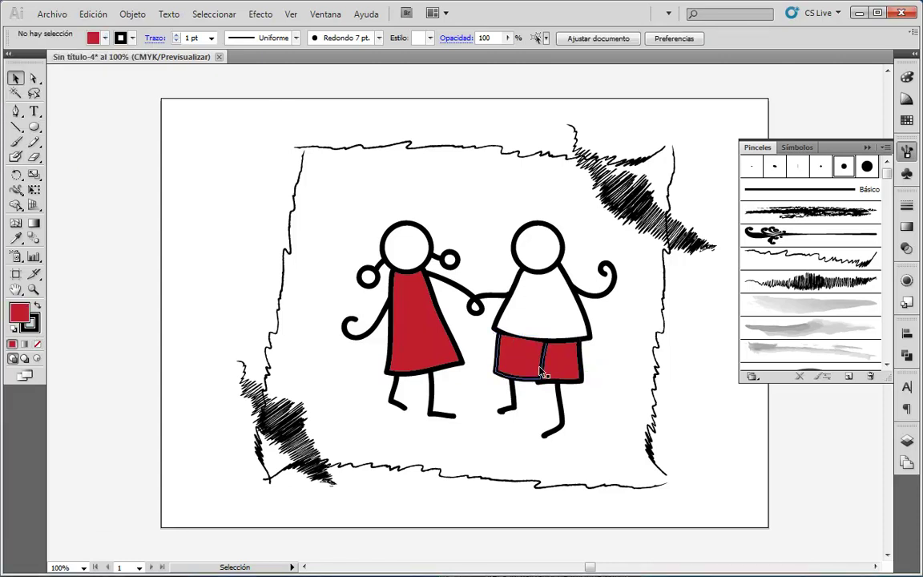
click(580, 370)
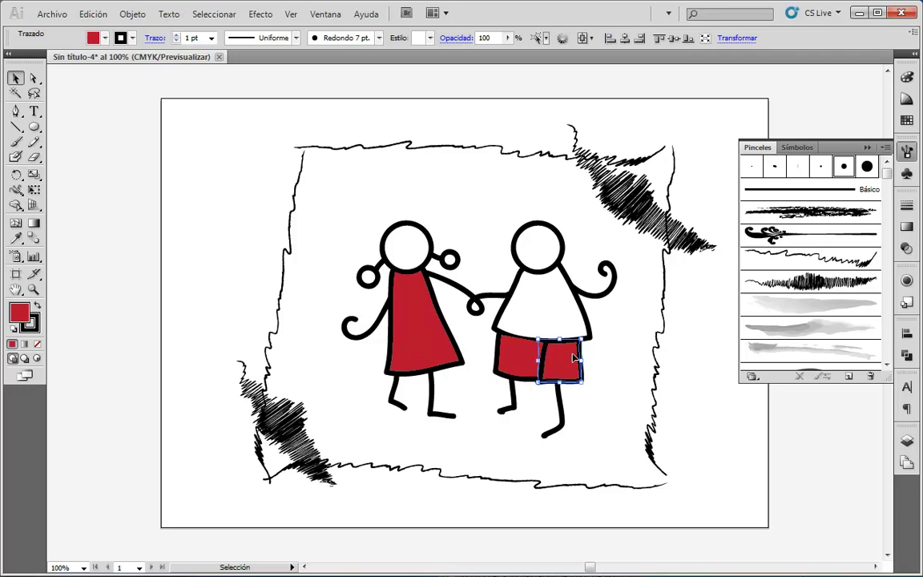
click(132, 14)
mouse_move(158, 46)
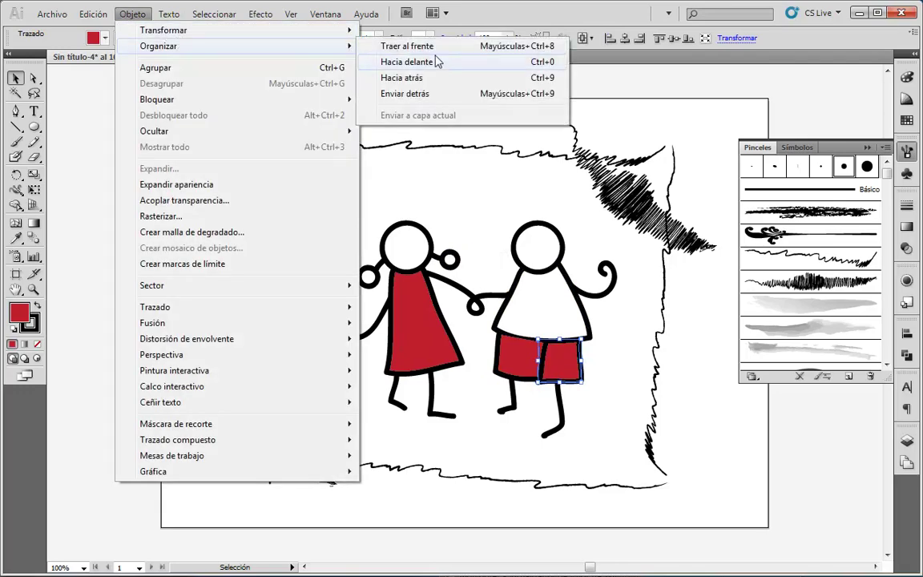
Bring the right shorts piece forward and the boy's shirt to the front
click(437, 62)
click(608, 376)
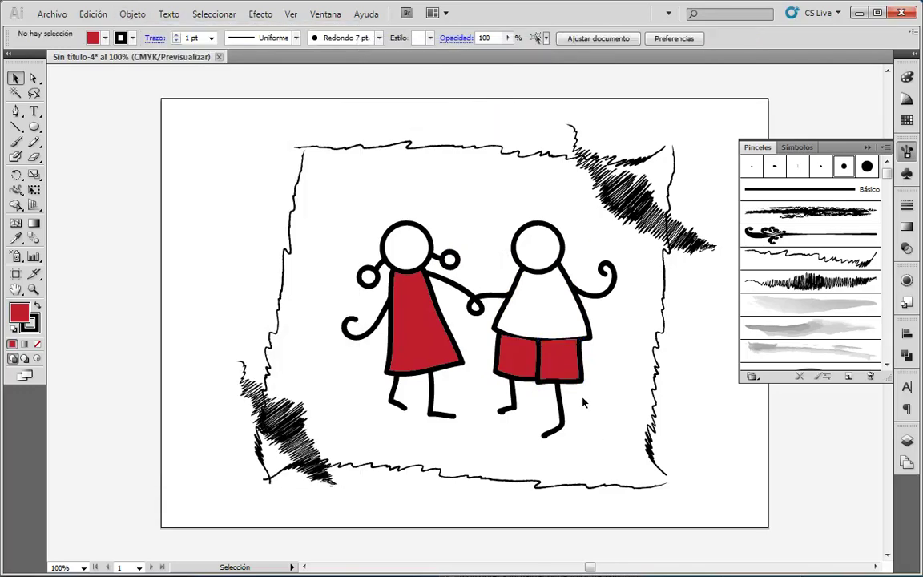
click(531, 284)
click(135, 14)
mouse_move(159, 46)
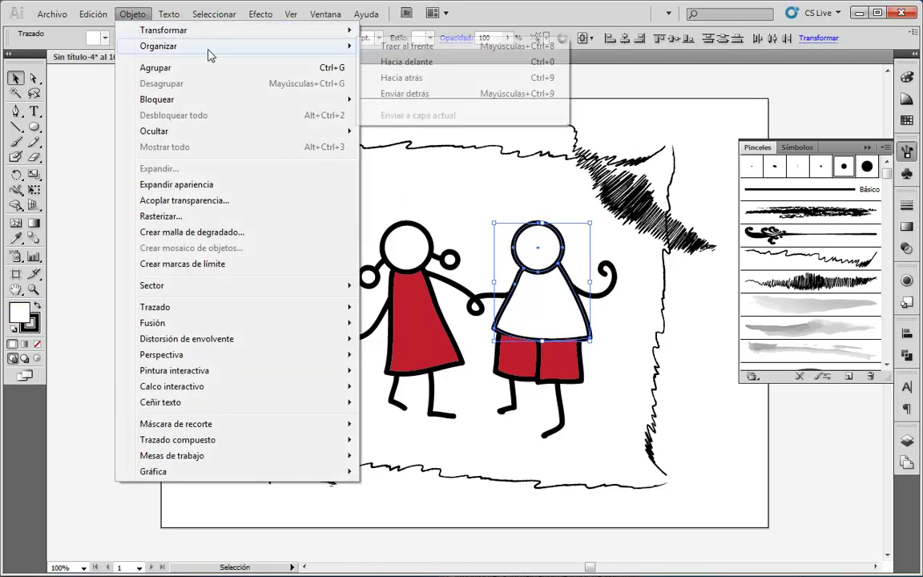
click(409, 46)
click(611, 370)
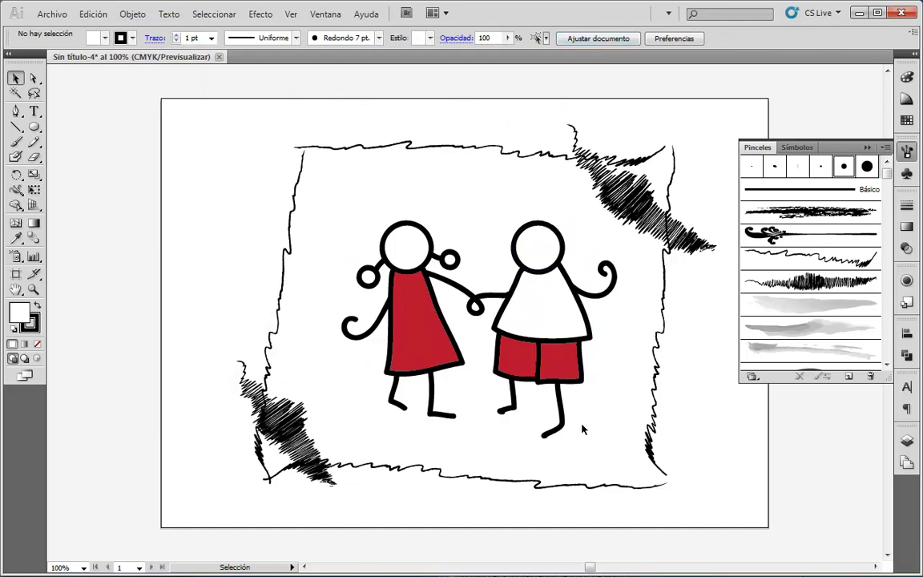
Bring the boy's right leg to the front and zoom in to inspect it against the shorts
click(561, 412)
click(133, 15)
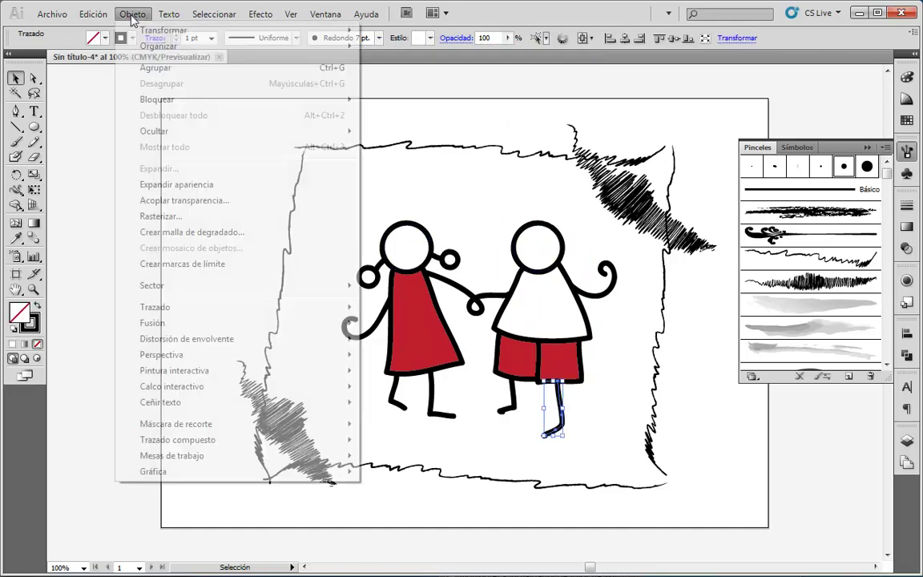
mouse_move(158, 45)
click(398, 51)
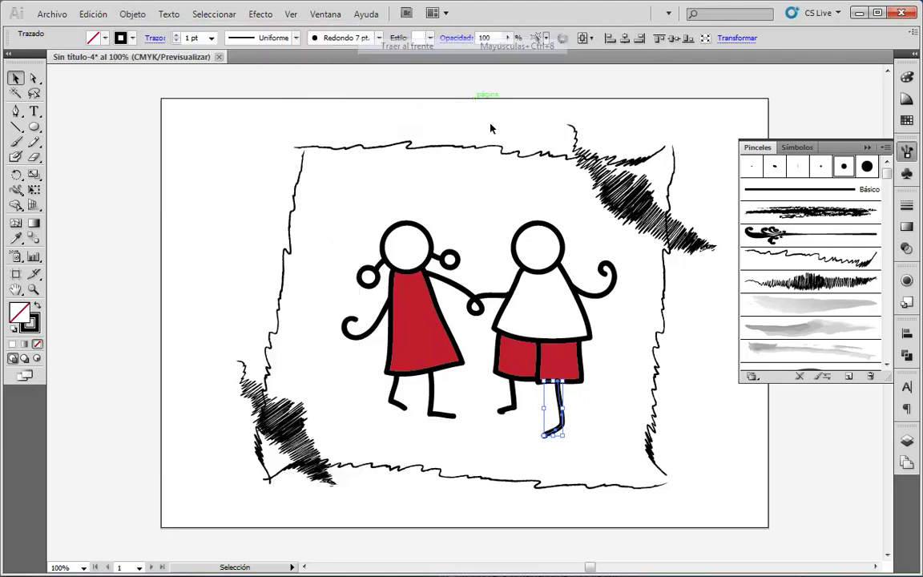
click(576, 421)
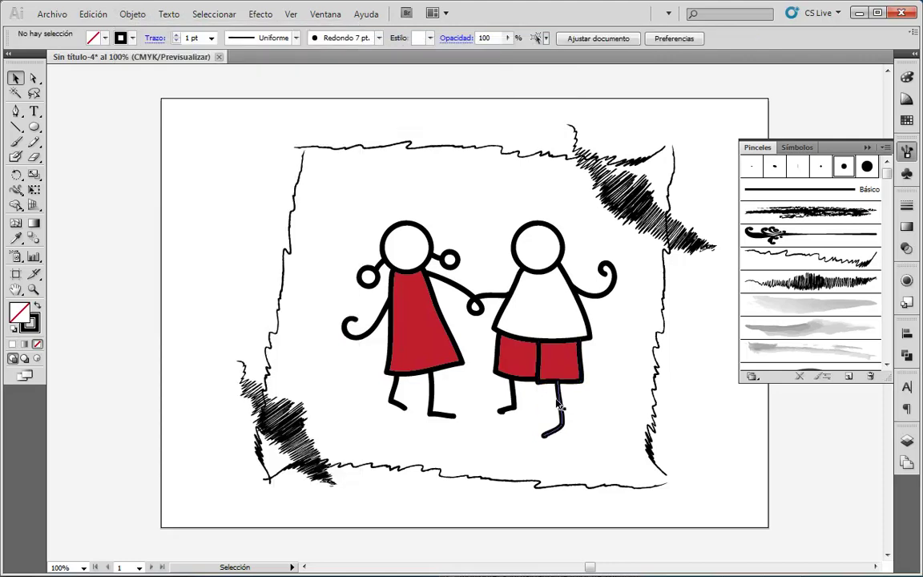
key(z)
drag(545, 356, 577, 405)
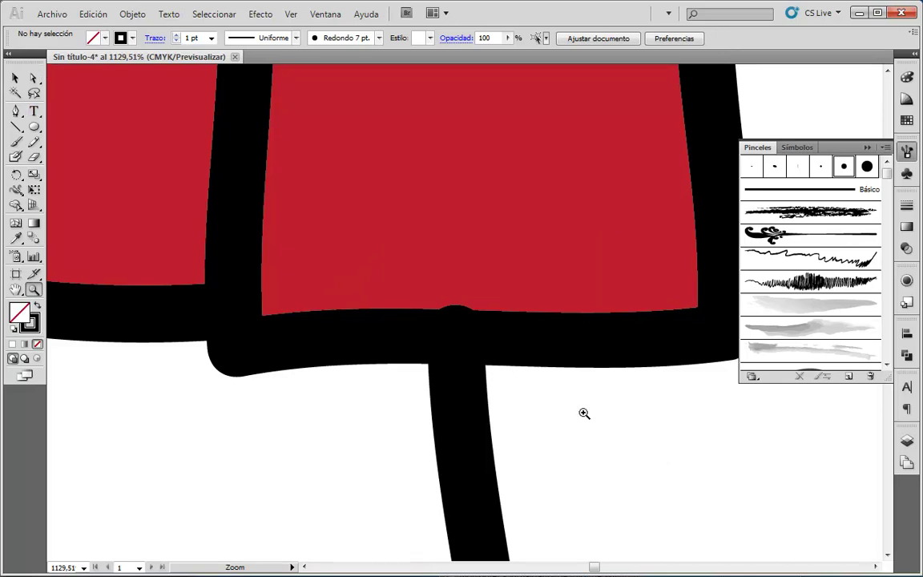
alt+click(594, 420)
alt+click(497, 310)
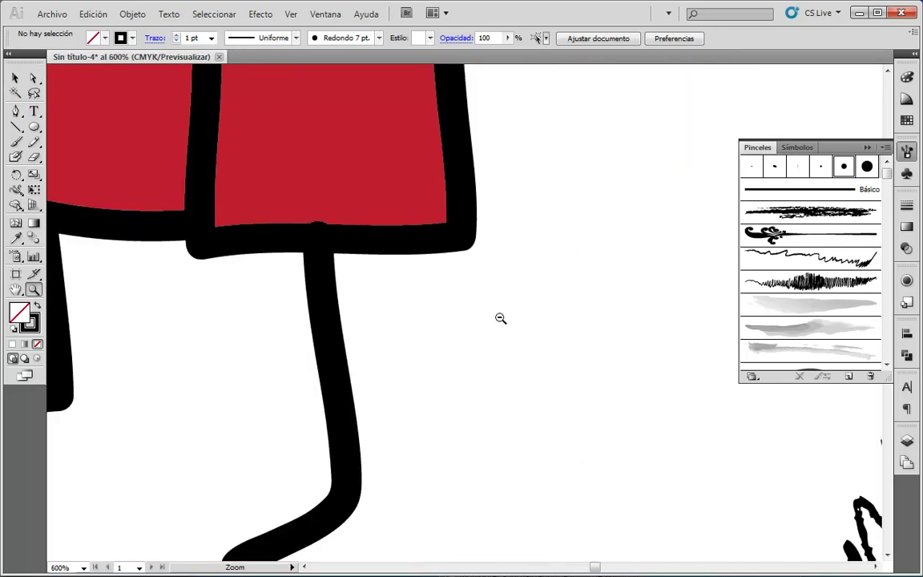
alt+click(409, 272)
alt+click(407, 293)
alt+click(448, 311)
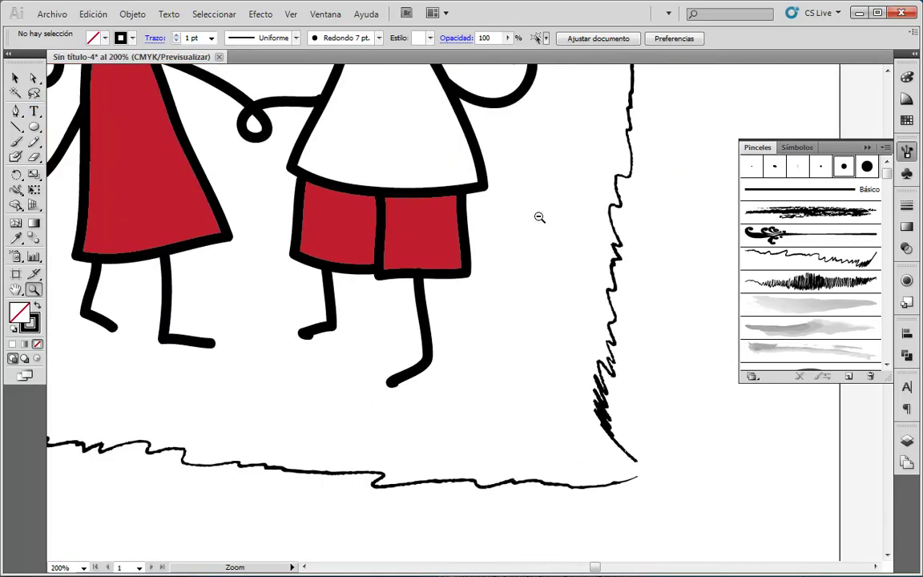
mouse_move(526, 223)
mouse_down()
mouse_move(542, 263)
mouse_move(608, 315)
mouse_up()
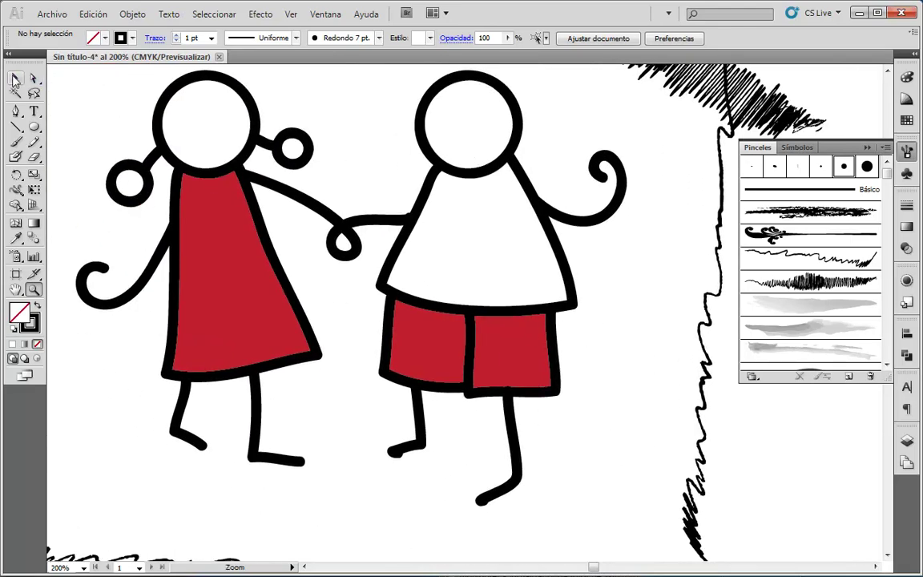
Send the boy's right leg behind the shorts and zoom out to the whole artboard
click(15, 78)
click(515, 436)
click(133, 13)
mouse_move(158, 46)
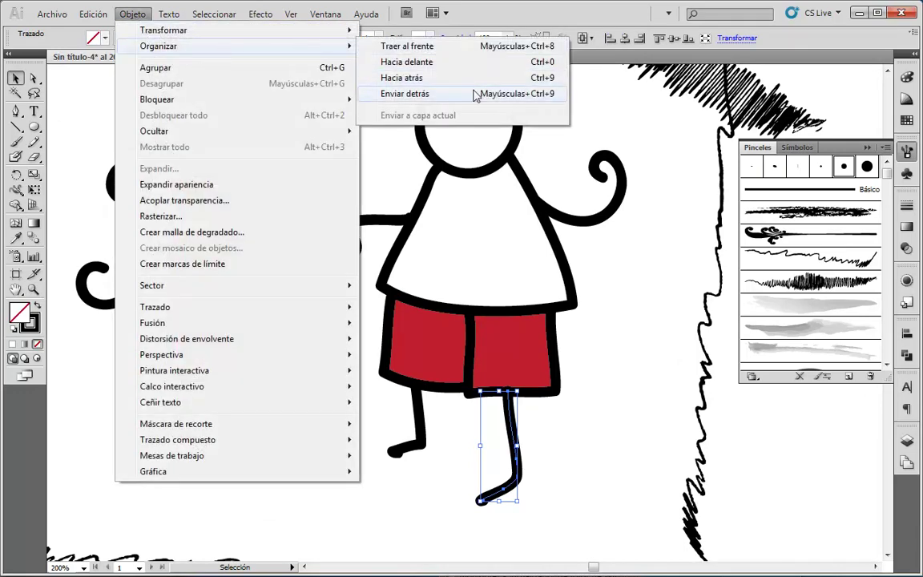
click(468, 95)
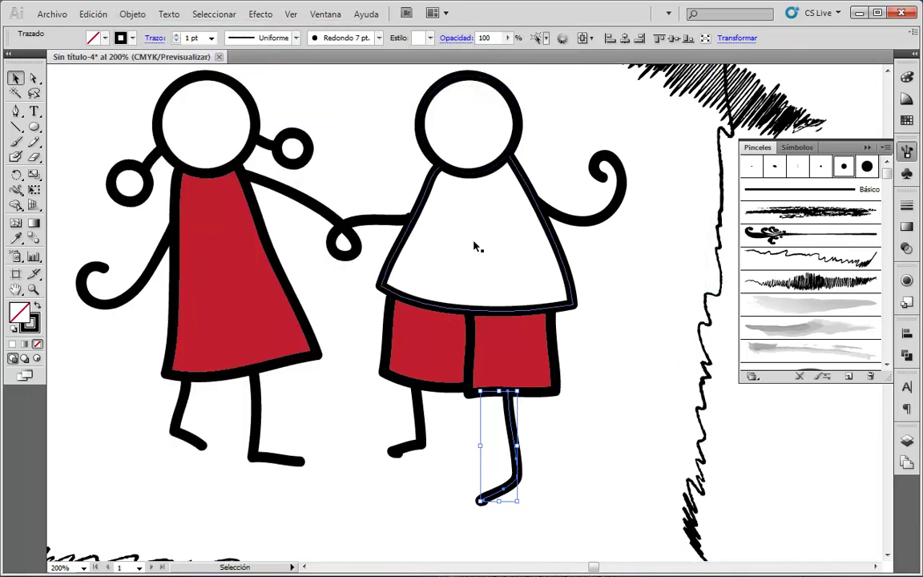
click(584, 435)
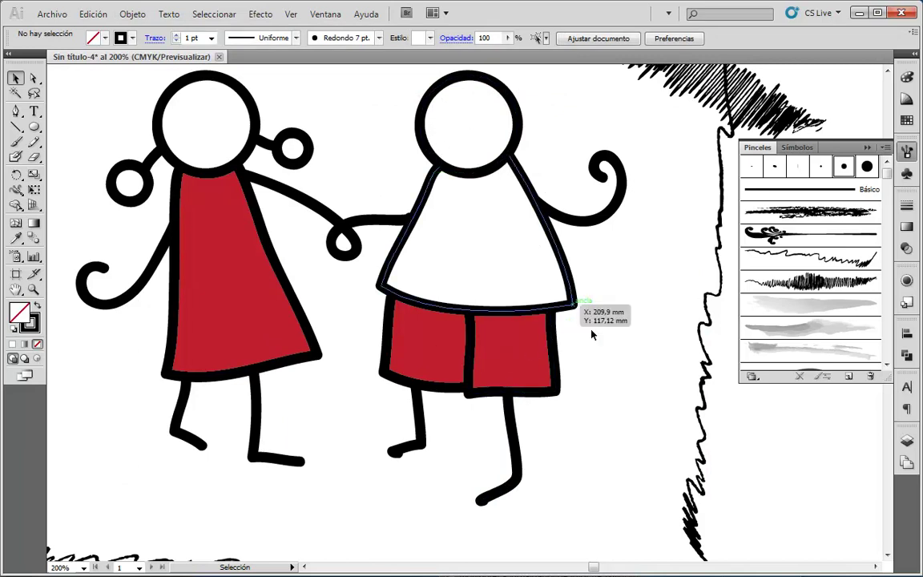
key(z)
alt+click(603, 286)
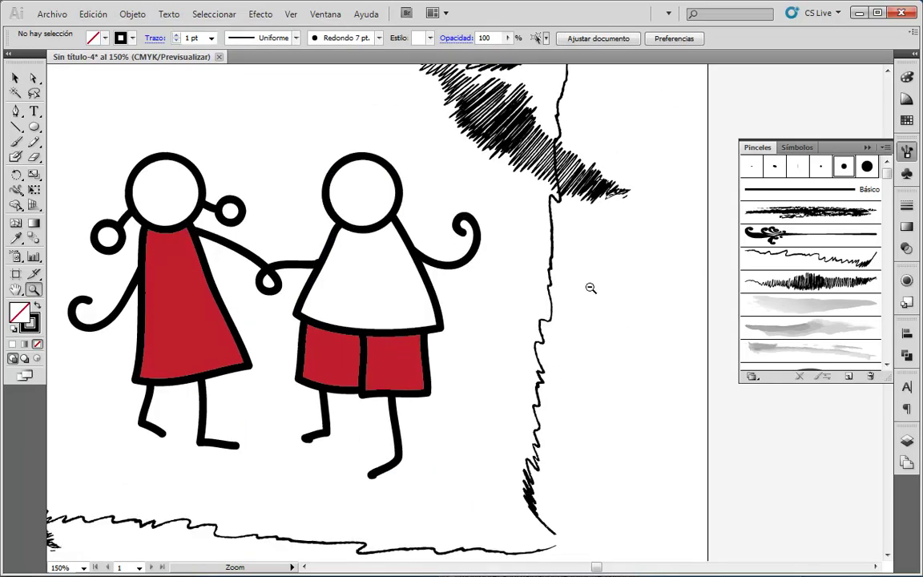
alt+click(458, 315)
drag(473, 298, 611, 319)
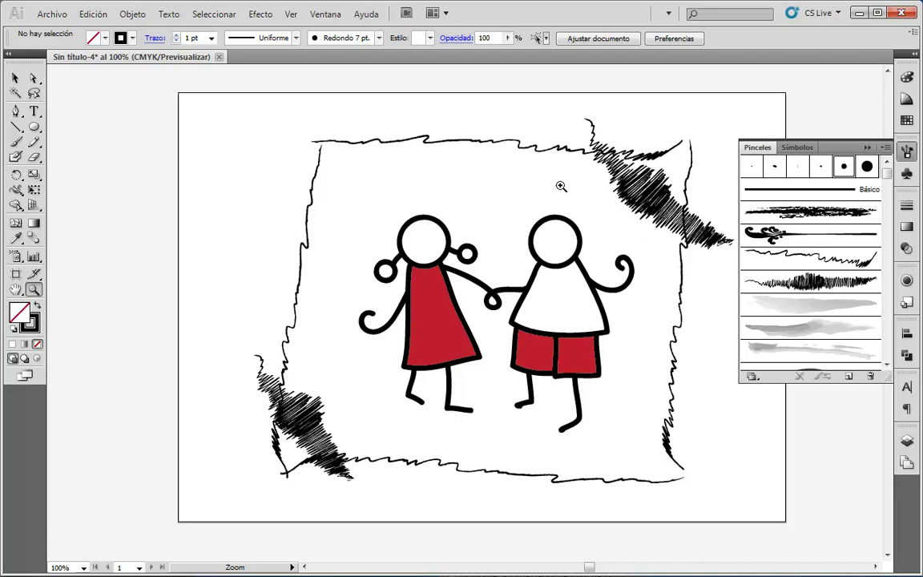
Draw an ellipse beneath both figures' feet and nudge it into place
click(34, 128)
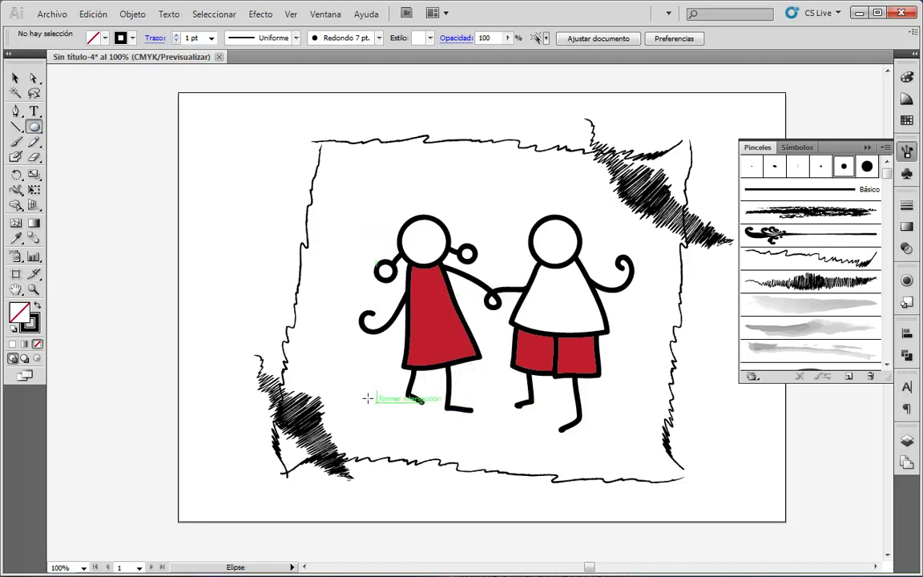
drag(354, 371, 643, 454)
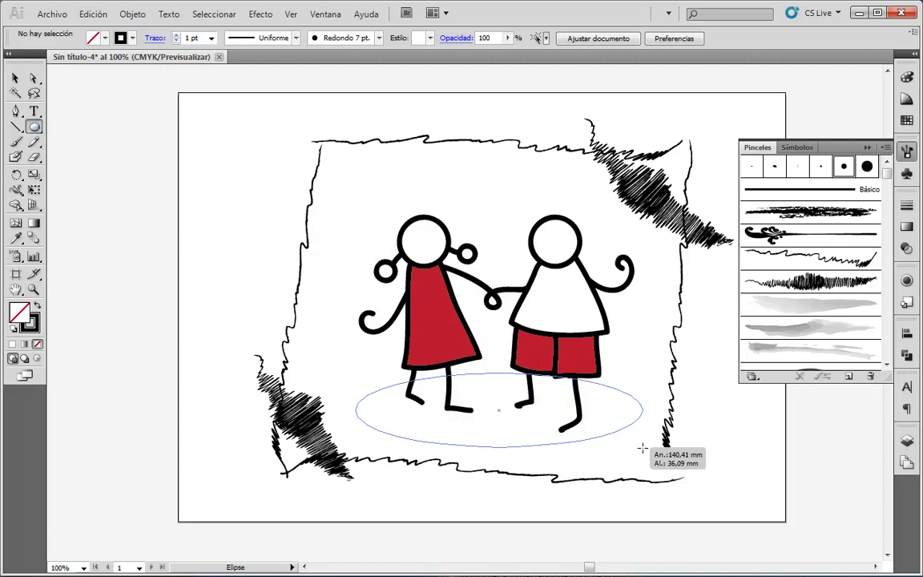
drag(644, 454, 651, 463)
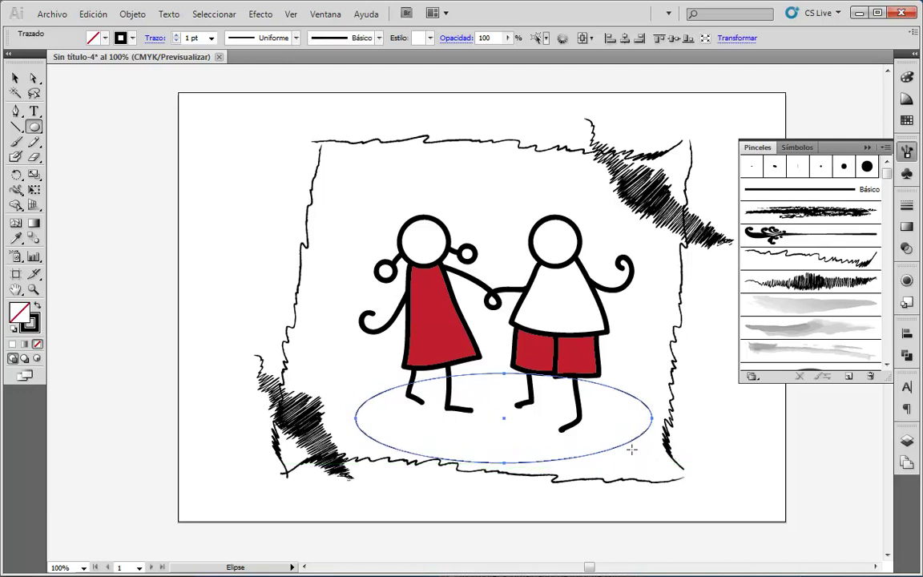
click(16, 81)
drag(634, 400, 631, 389)
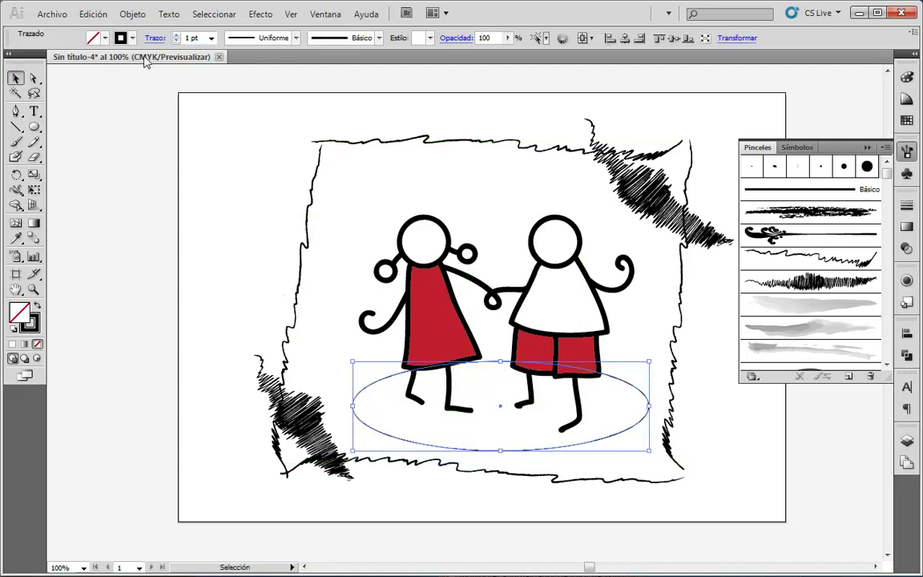
Send the ellipse to the back and give it a thick round brush stroke
click(132, 14)
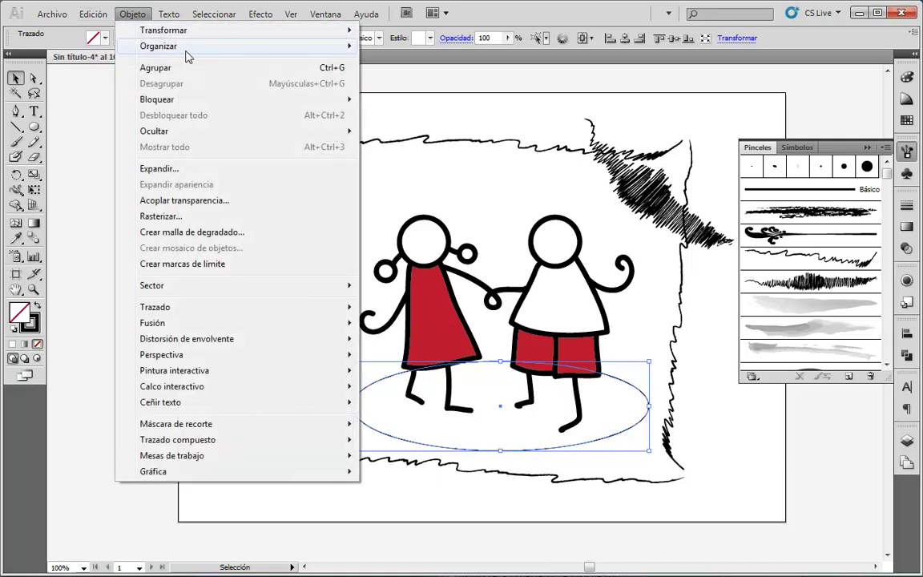
mouse_move(158, 46)
click(448, 90)
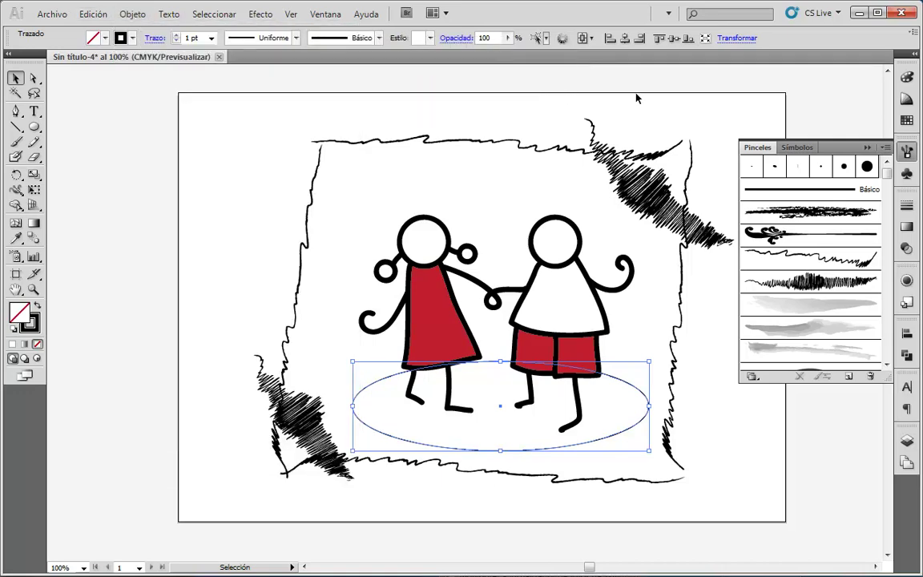
click(718, 439)
click(633, 425)
click(843, 166)
click(729, 445)
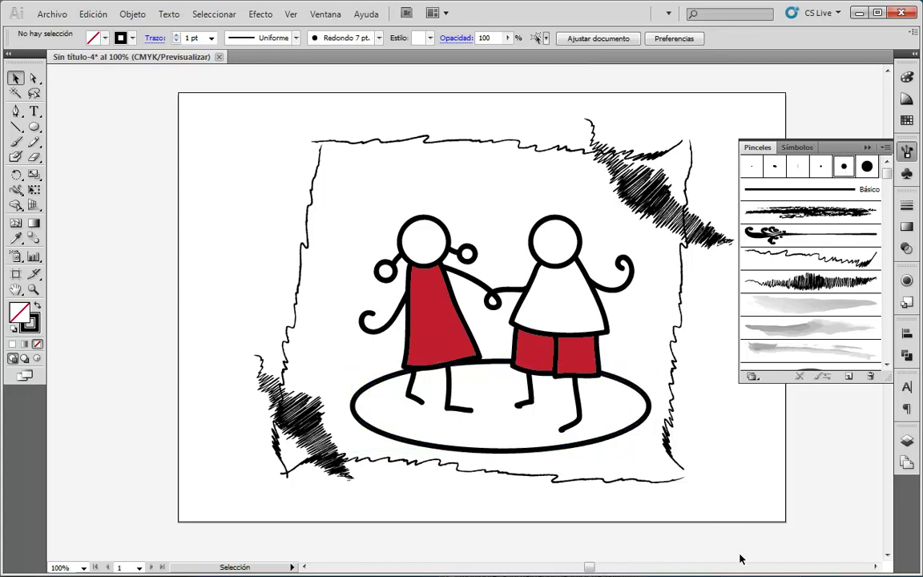
Shift the ellipse and both figures slightly up and left
drag(586, 449, 574, 439)
click(710, 373)
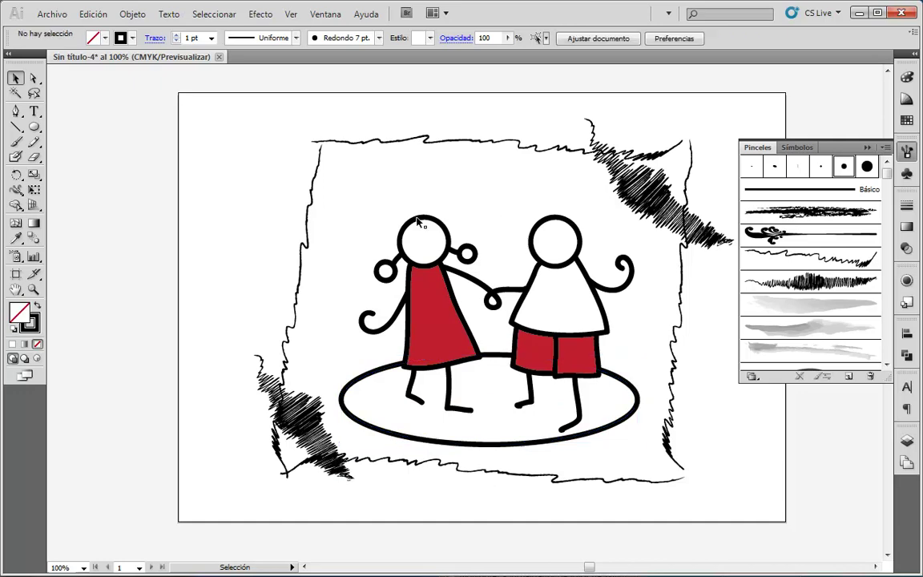
mouse_move(351, 213)
mouse_down()
mouse_move(439, 340)
mouse_move(617, 490)
mouse_up()
drag(592, 362, 584, 352)
click(721, 377)
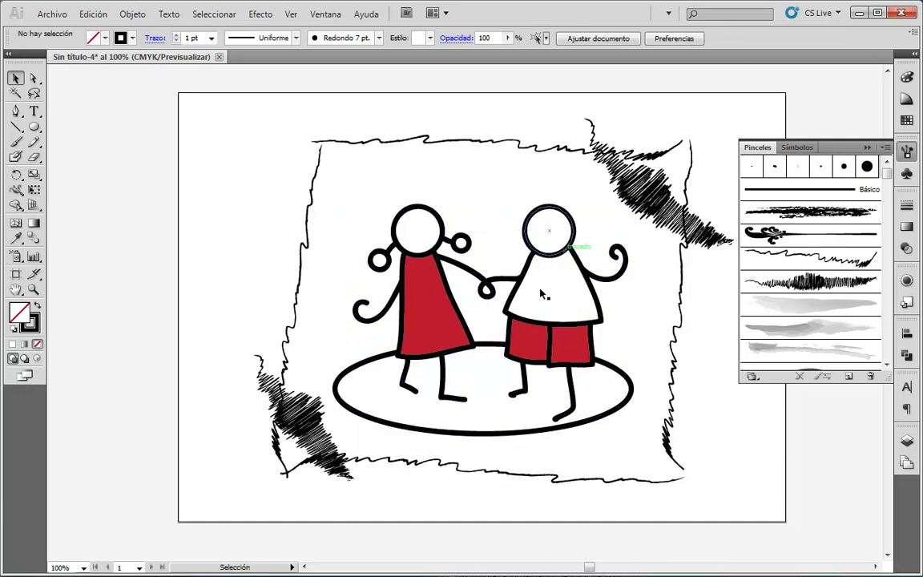
Nudge the figures and ellipse up a few pixels, then check the outlines and return to Preview
drag(341, 222, 617, 437)
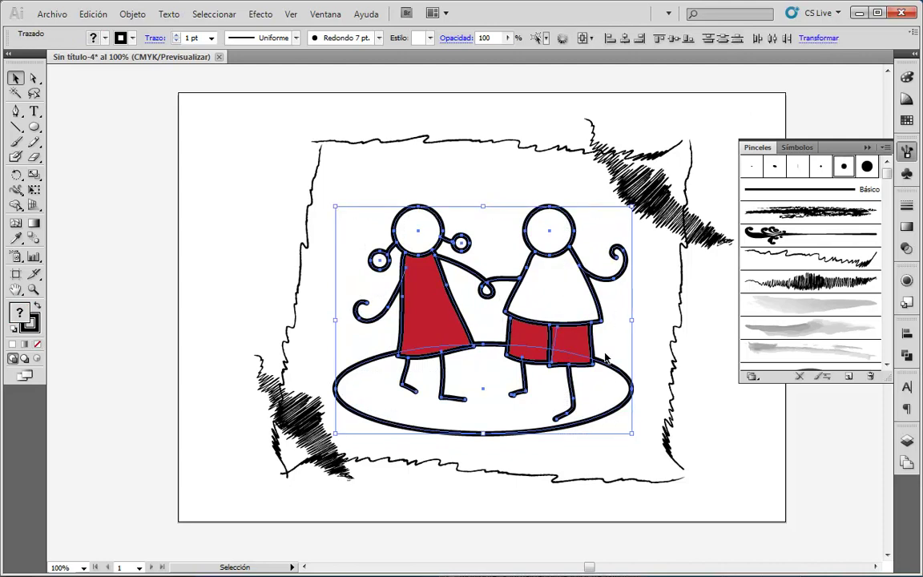
key(Up)
key(Up)
key(Up)
key(Up)
key(Up)
key(Up)
click(633, 352)
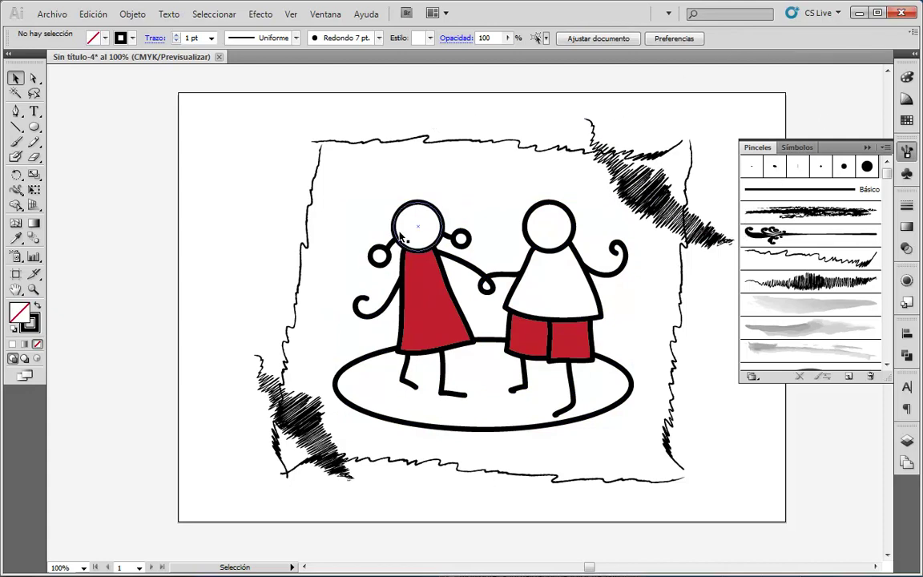
key(ctrl+y)
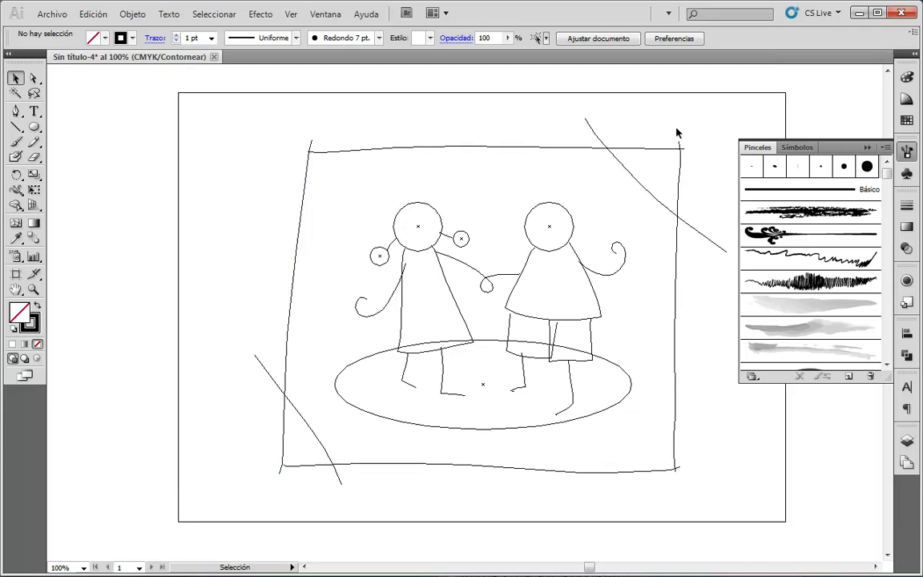
key(ctrl+y)
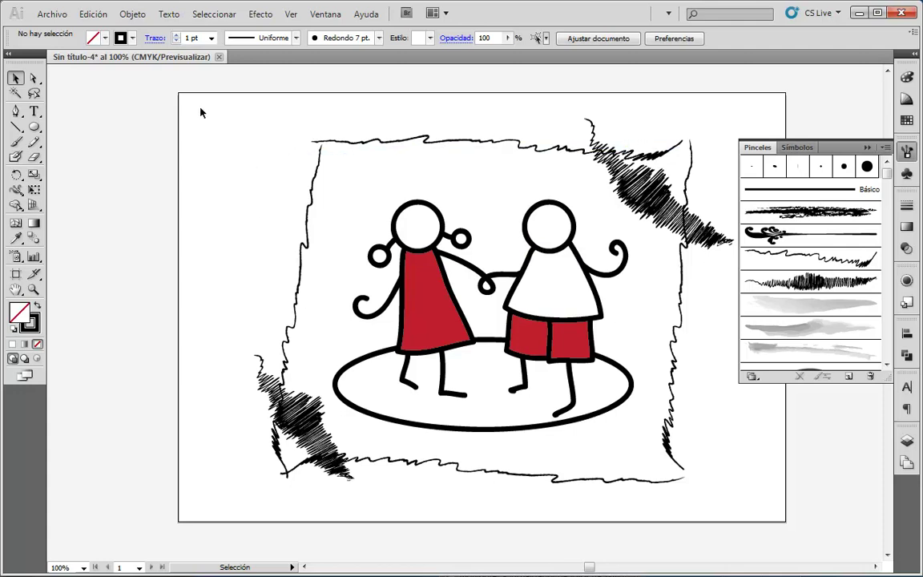
Group all the artwork including the frame with Ctrl+G, then ungroup it and deselect
drag(244, 188, 731, 478)
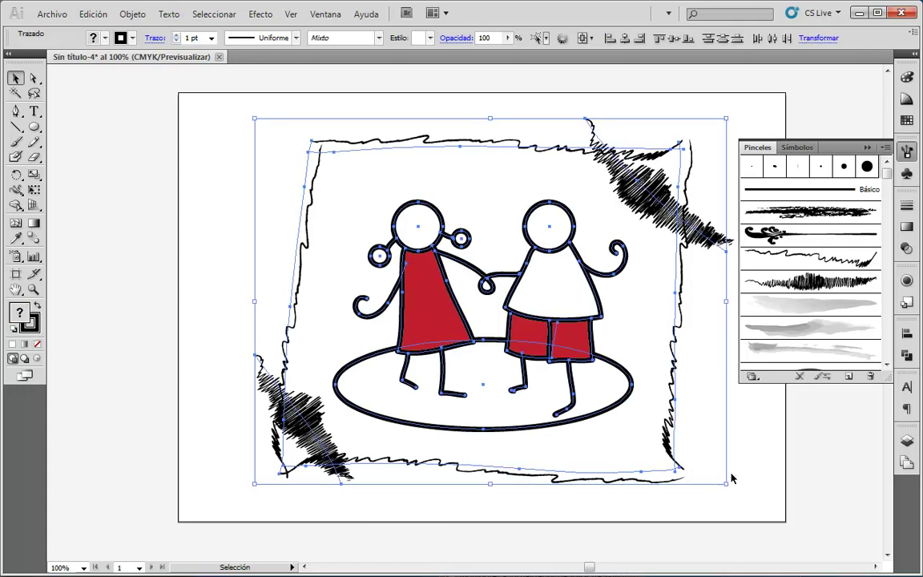
key(ctrl+g)
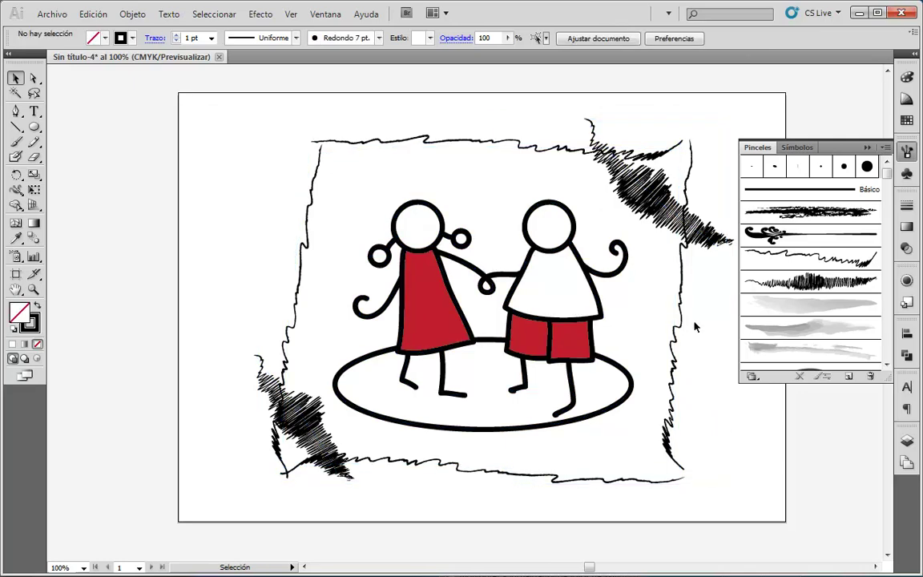
click(678, 205)
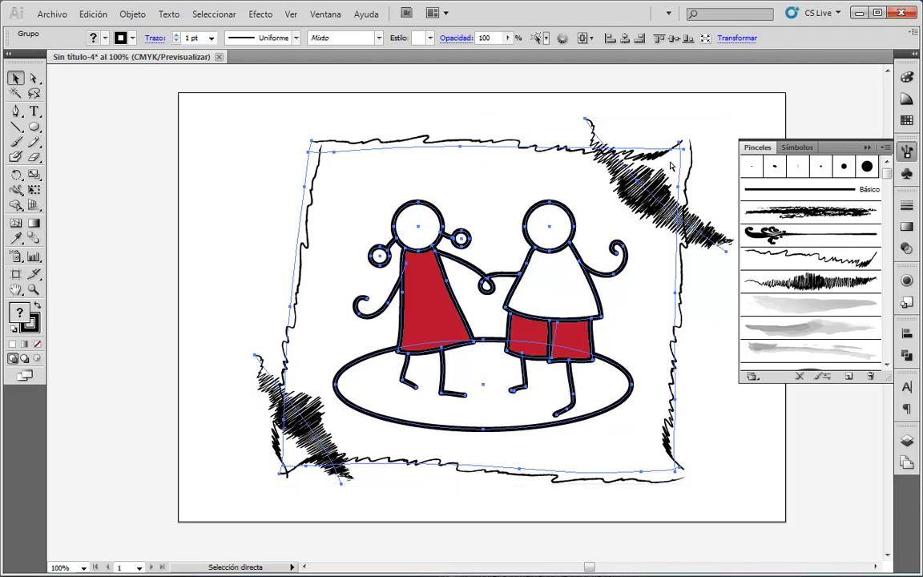
key(ctrl+shift+g)
click(746, 439)
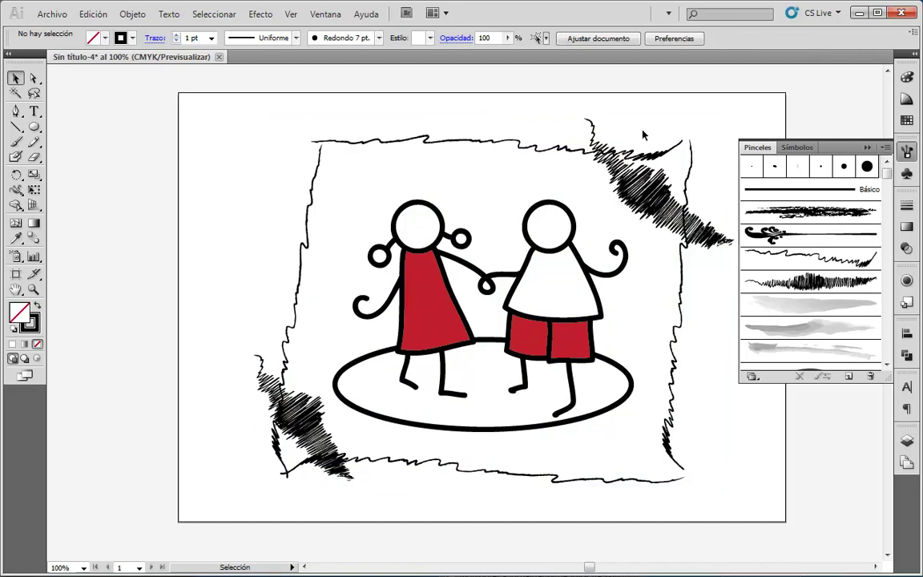
Reselect the artwork, check the Objeto > Agrupar commands, deselect, and close the Pinceles panel
click(133, 15)
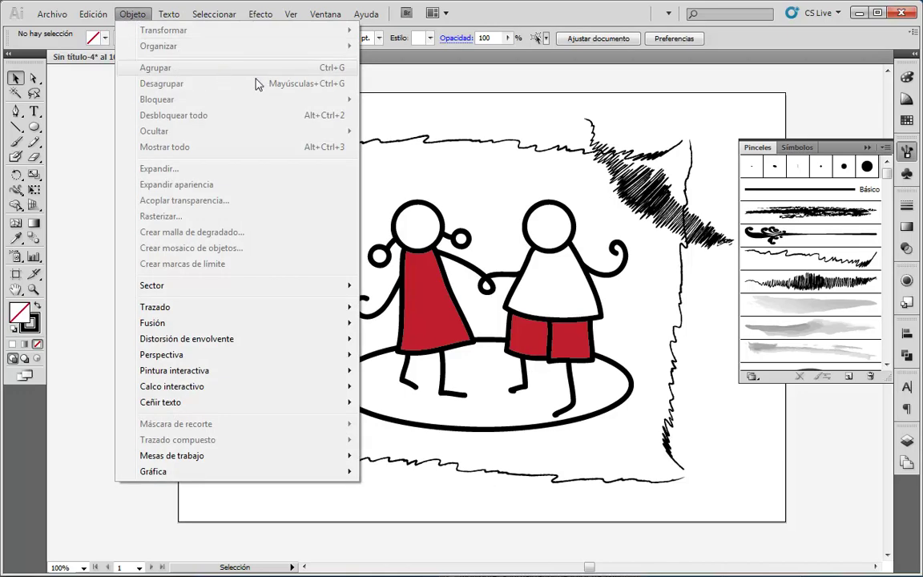
click(195, 104)
drag(194, 104, 657, 442)
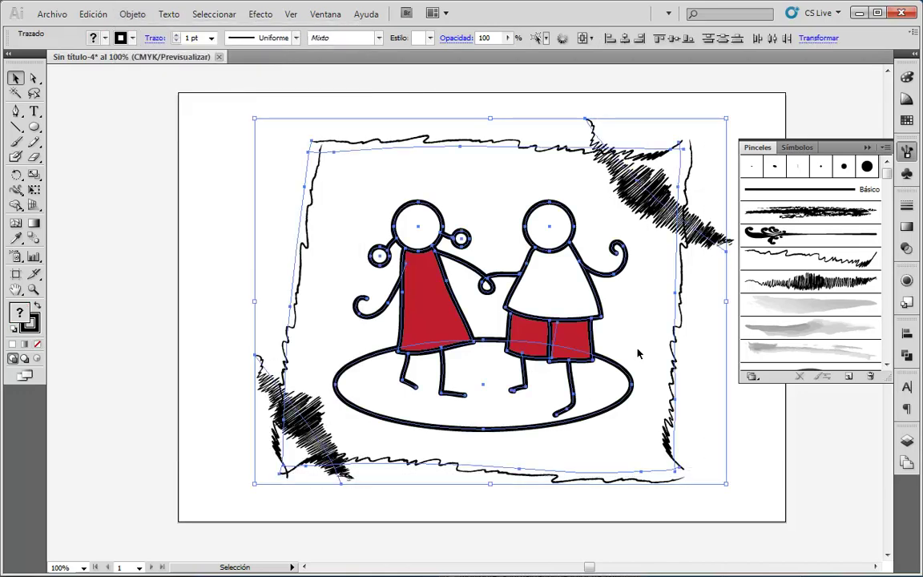
click(133, 14)
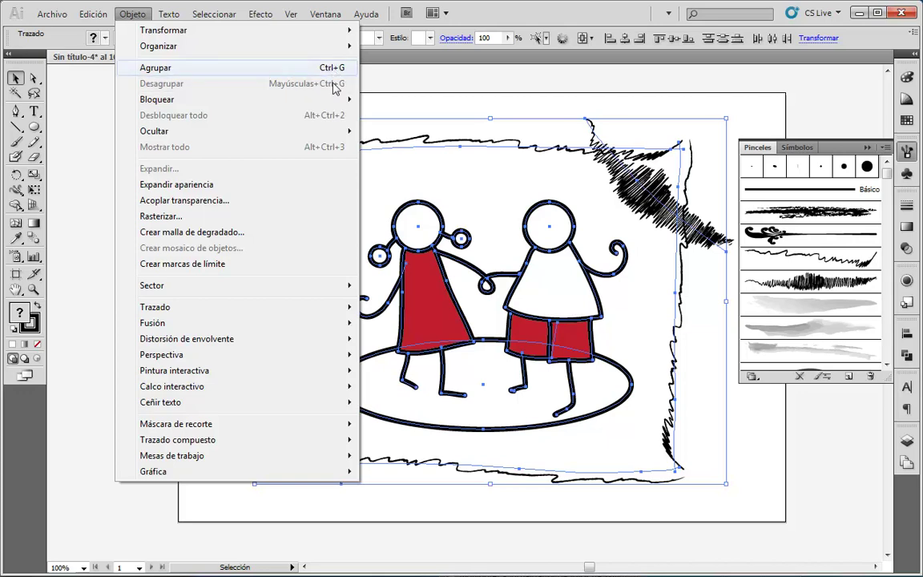
click(481, 89)
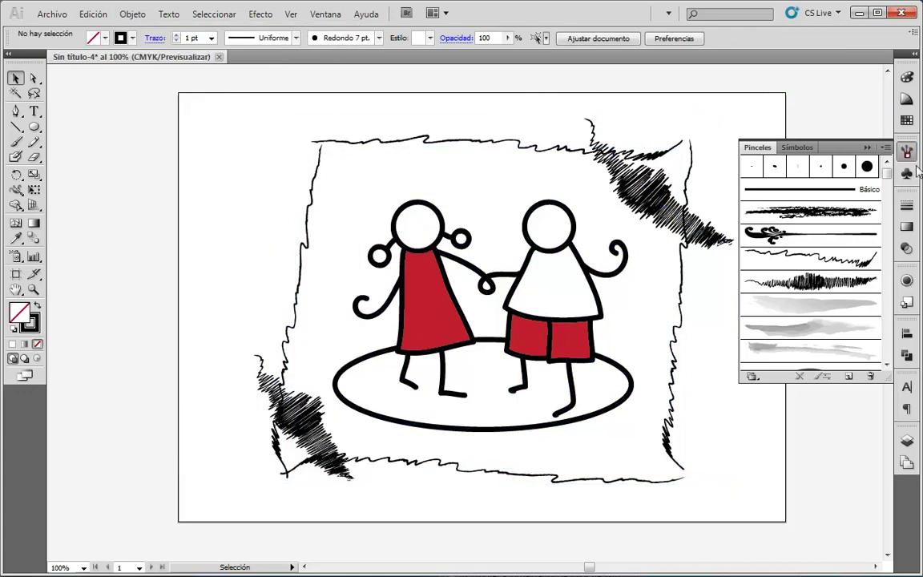
click(809, 290)
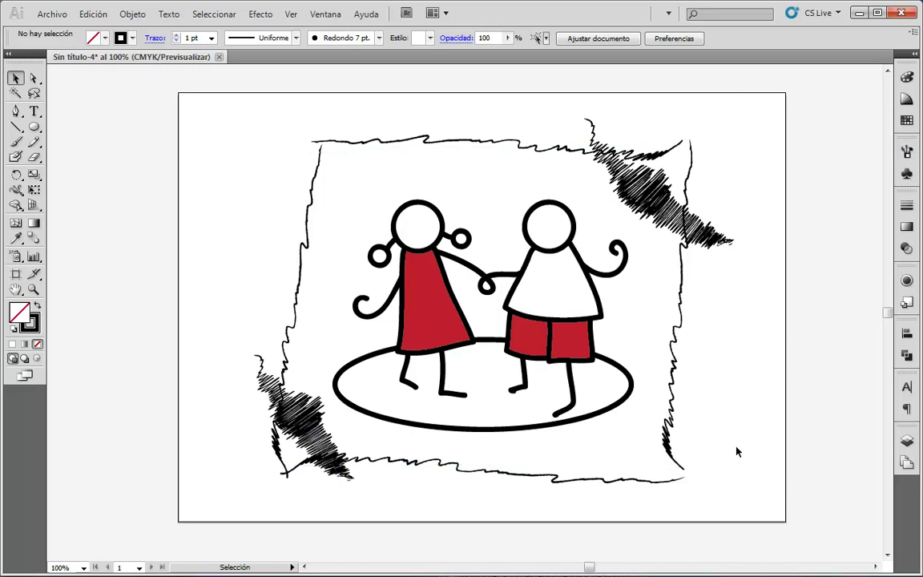
Select the frame's right, top, left and bottom border strokes together
click(680, 333)
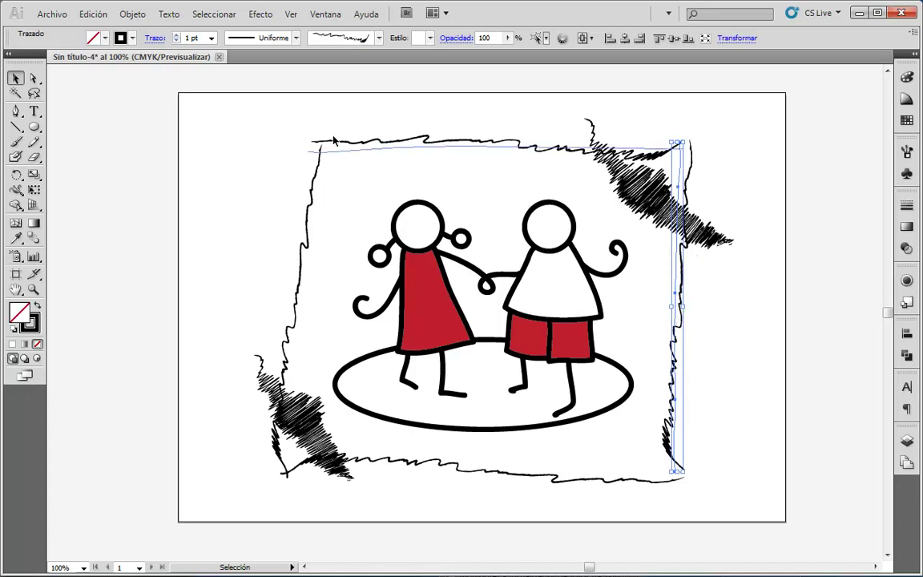
drag(271, 121, 347, 157)
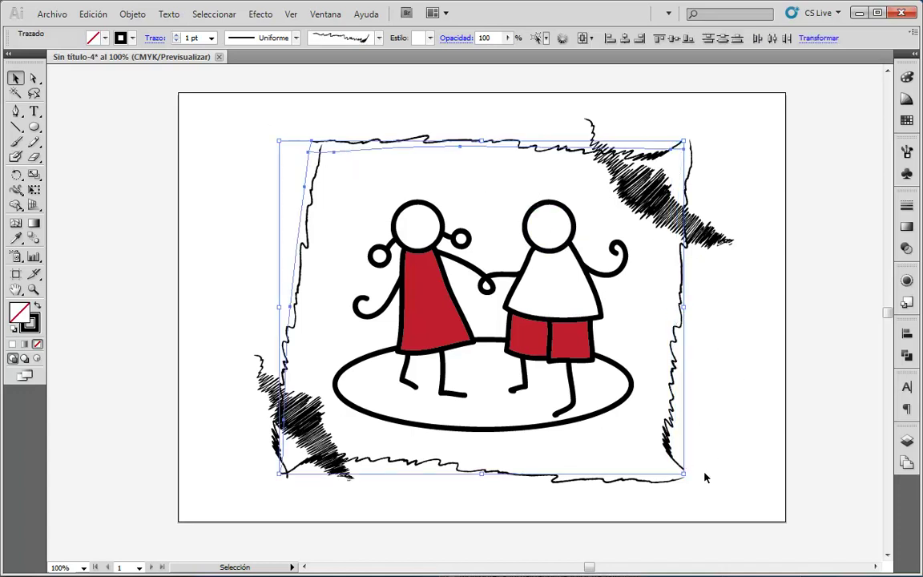
drag(717, 435, 668, 495)
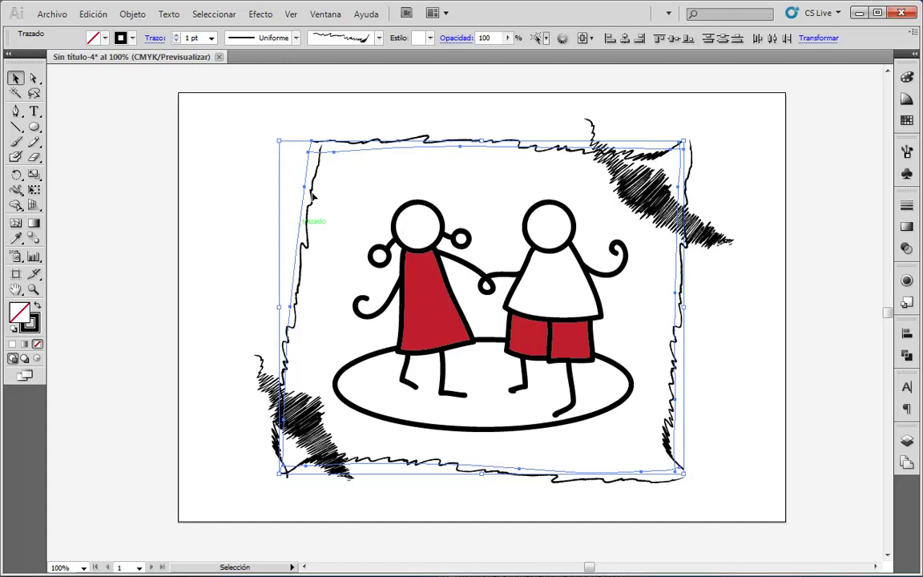
Apply the dense scribble brush from the Pinceles panel to the frame strokes
click(380, 40)
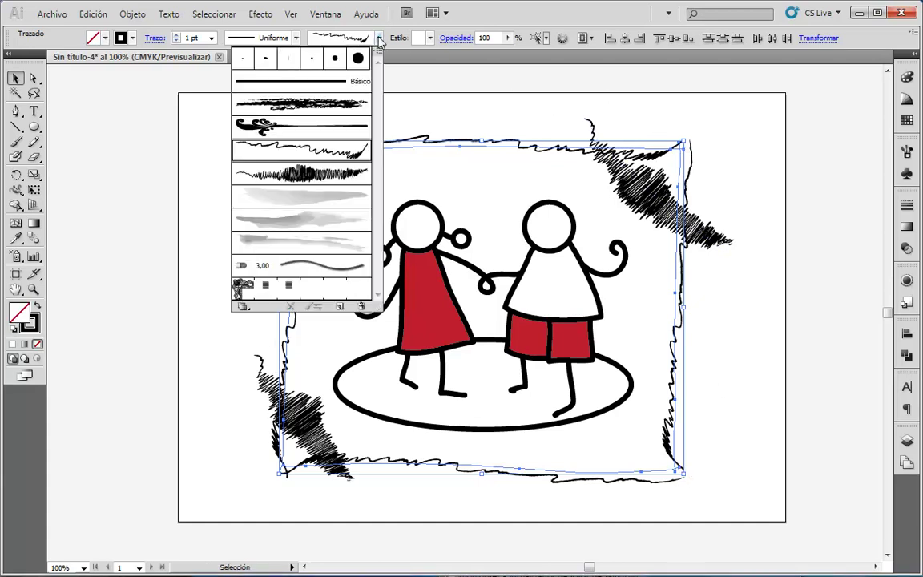
click(907, 153)
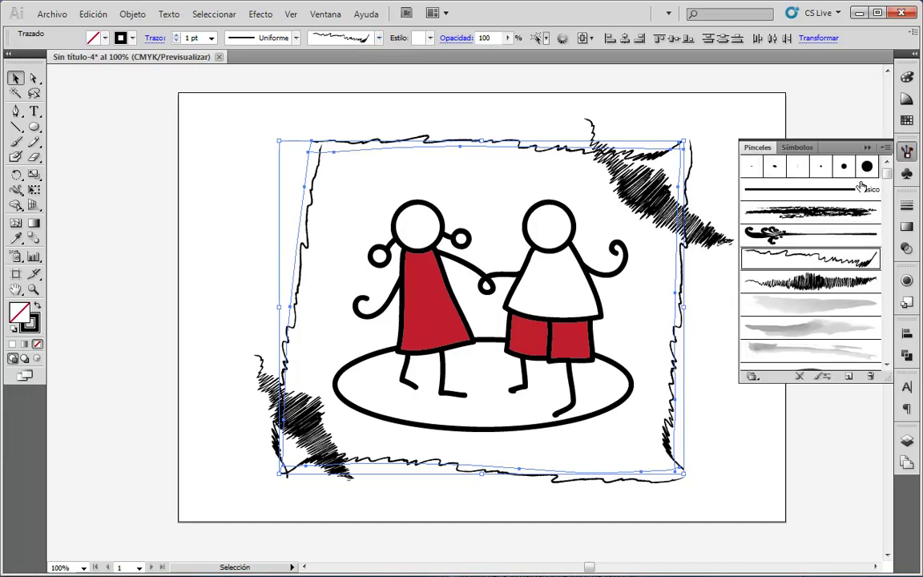
click(825, 285)
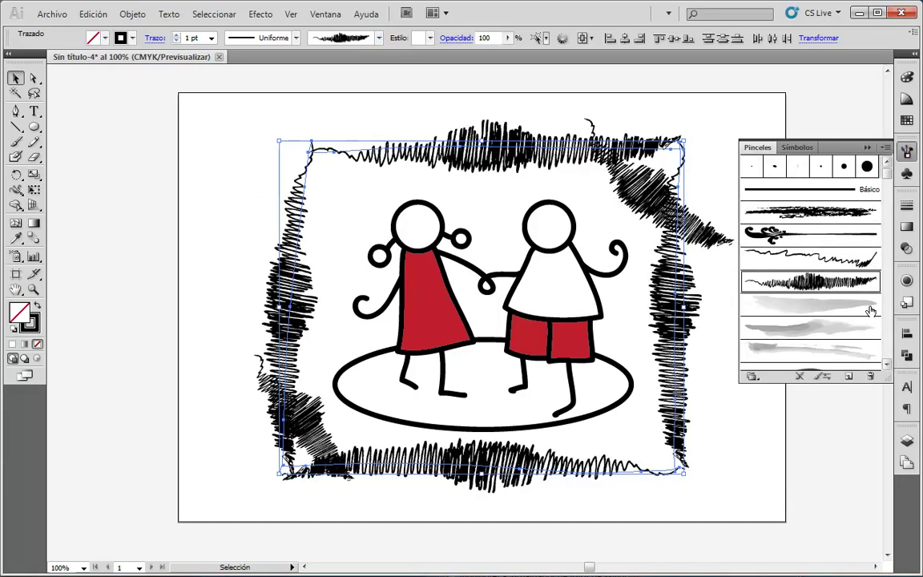
click(753, 376)
mouse_move(804, 477)
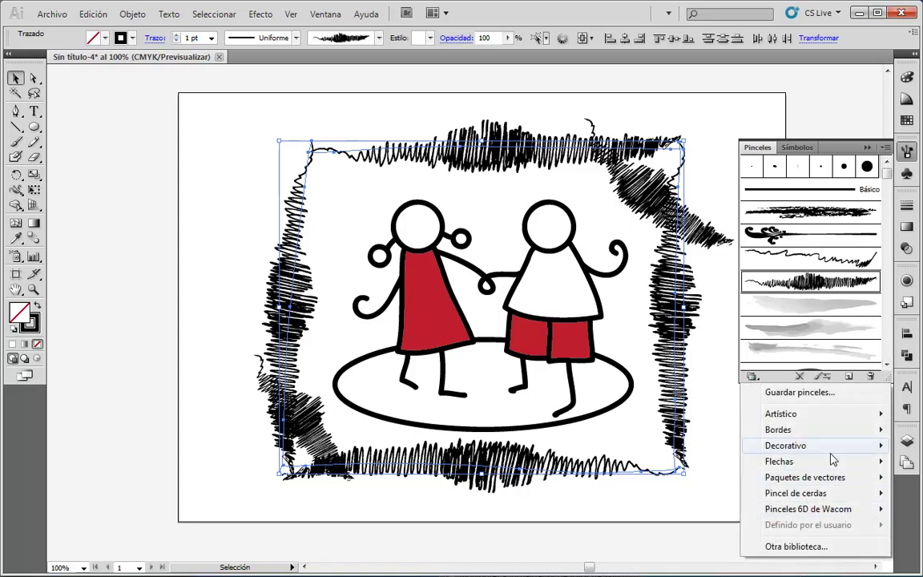
Give the frame the last brush from the Paquetes de vectores hand-drawn library, then deselect and close both panels
click(915, 477)
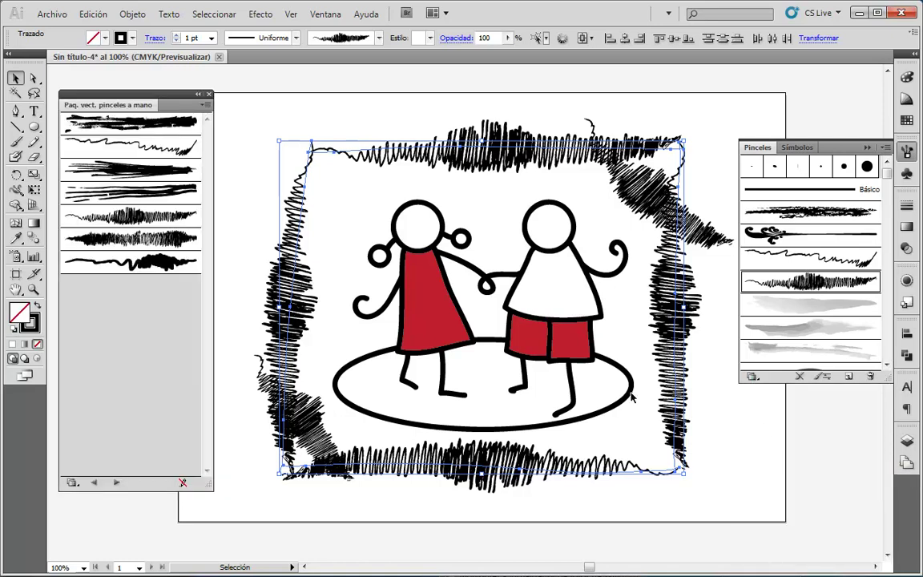
click(159, 257)
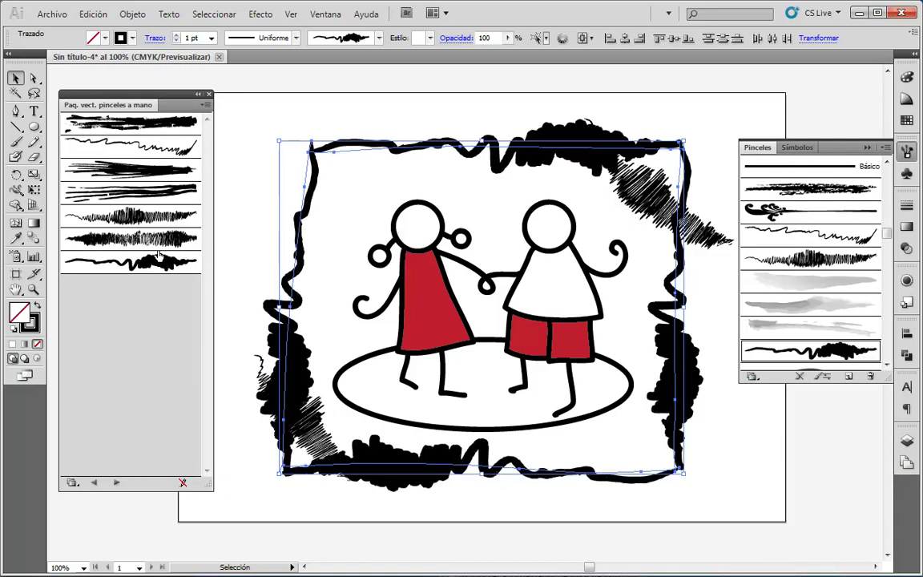
click(746, 451)
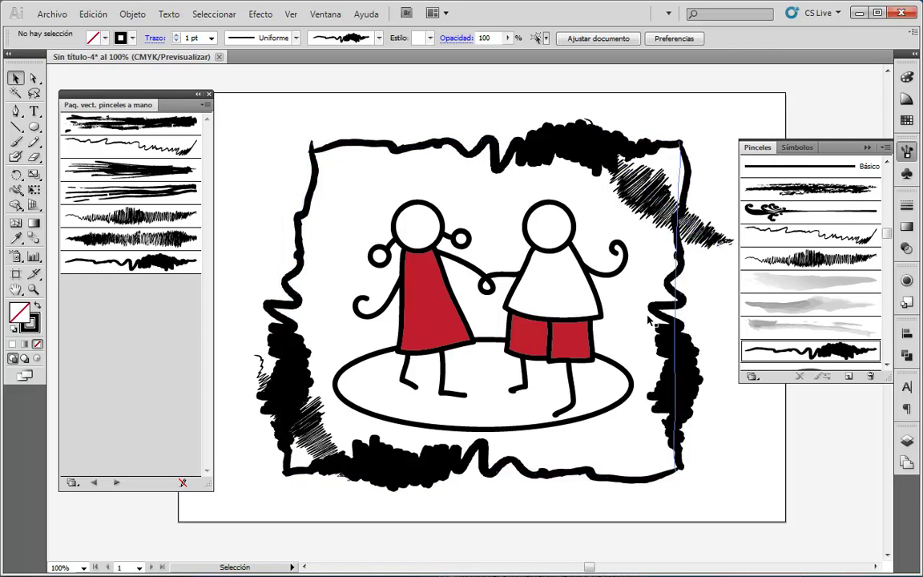
click(209, 94)
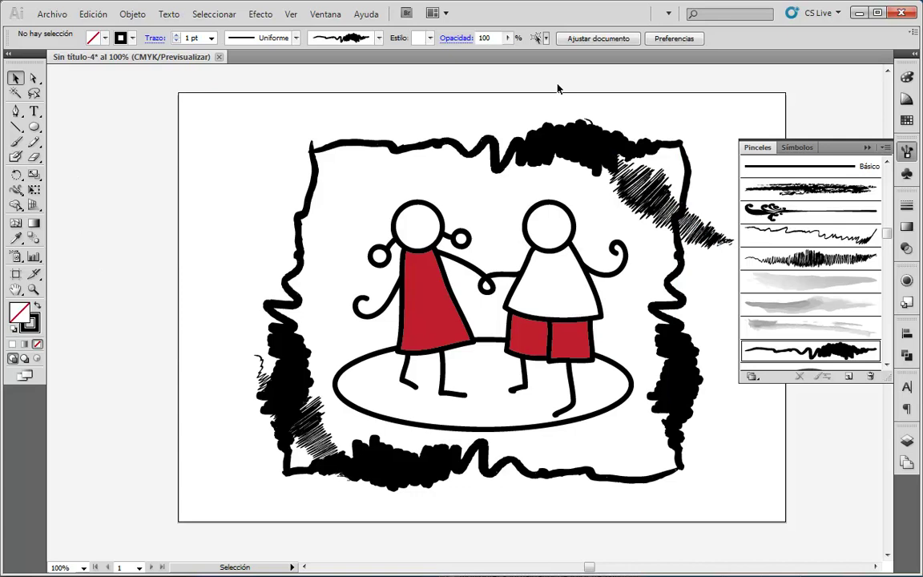
click(906, 152)
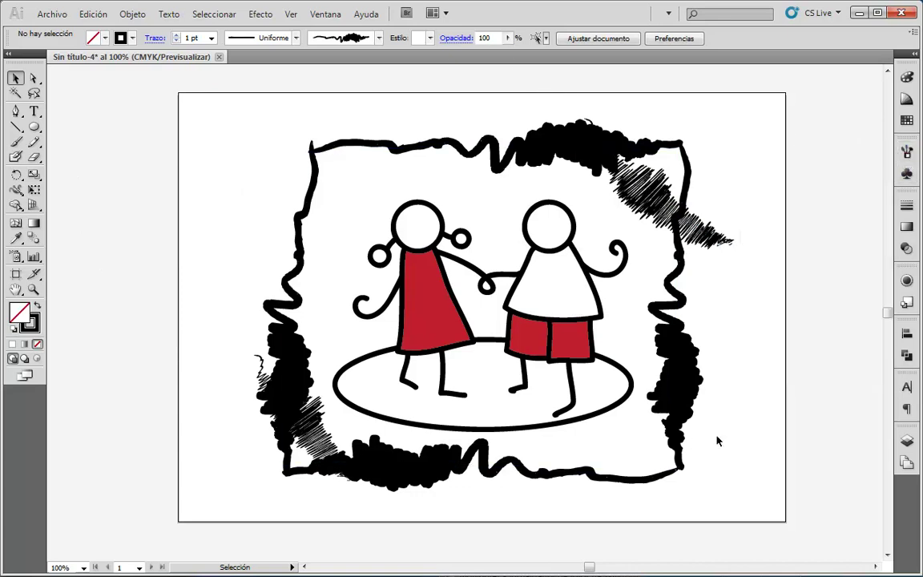